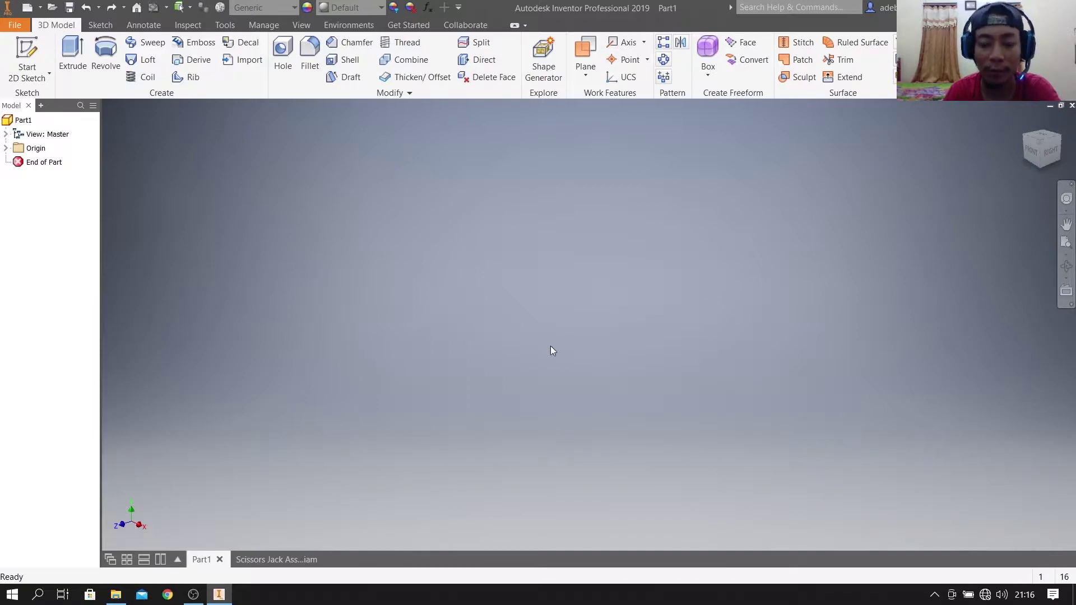
Start a 2D sketch on the front plane and draw a rectangle about 18 mm wide around the origin
{"action": "left_click", "coordinate": [27, 53]}
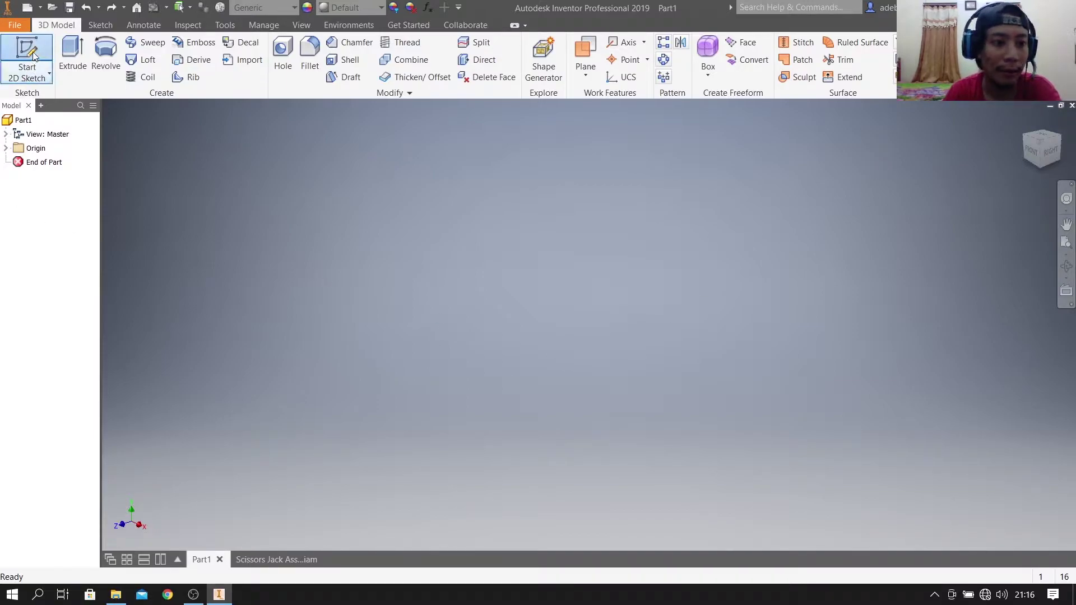
{"action": "left_click", "coordinate": [505, 192]}
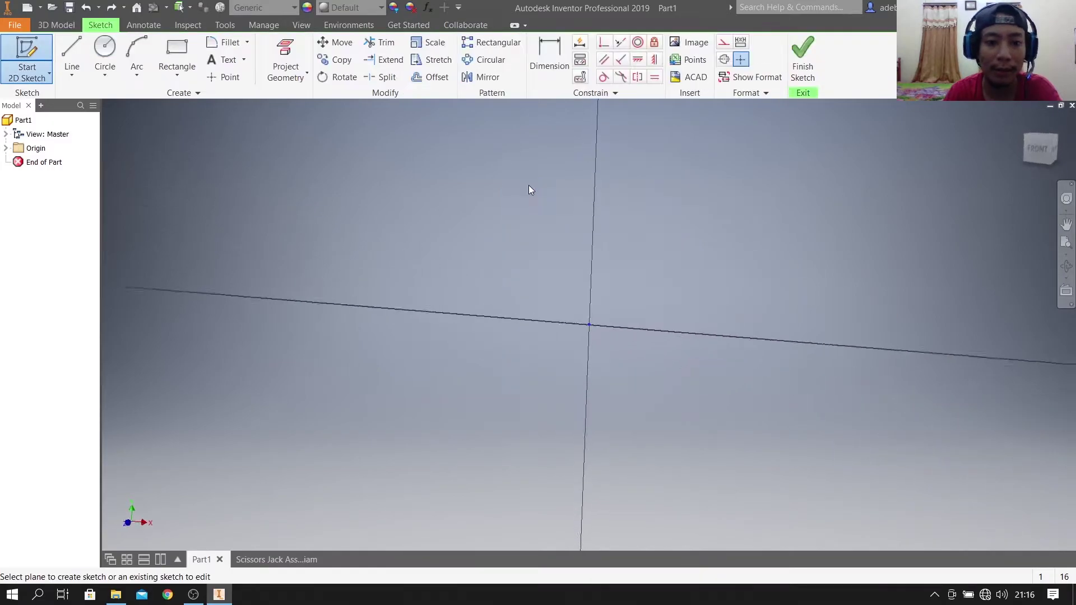
{"action": "key", "text": "r"}
{"action": "left_click", "coordinate": [475, 210]}
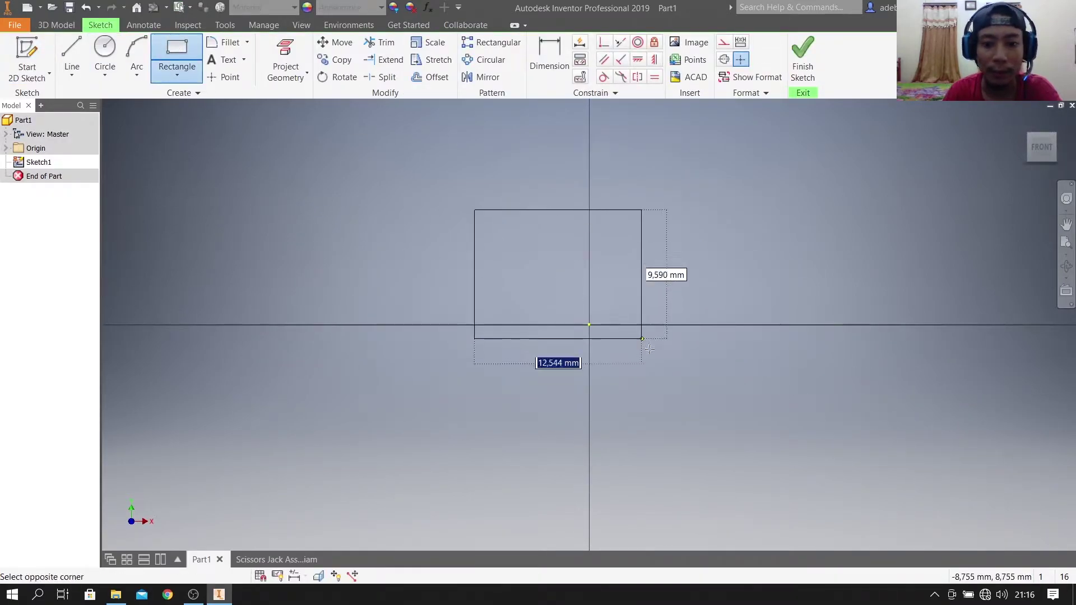
{"action": "left_click", "coordinate": [710, 421]}
Dimension the rectangle's width and height to 10 mm each
{"action": "key", "text": "d"}
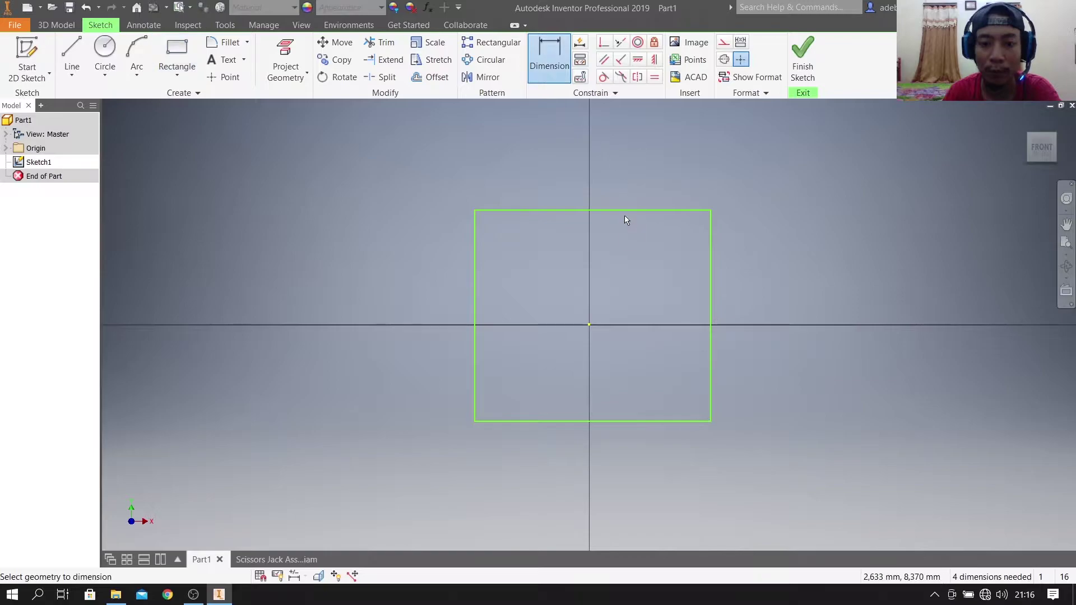
{"action": "left_click", "coordinate": [626, 210]}
{"action": "left_click", "coordinate": [630, 170]}
{"action": "type", "text": "10"}
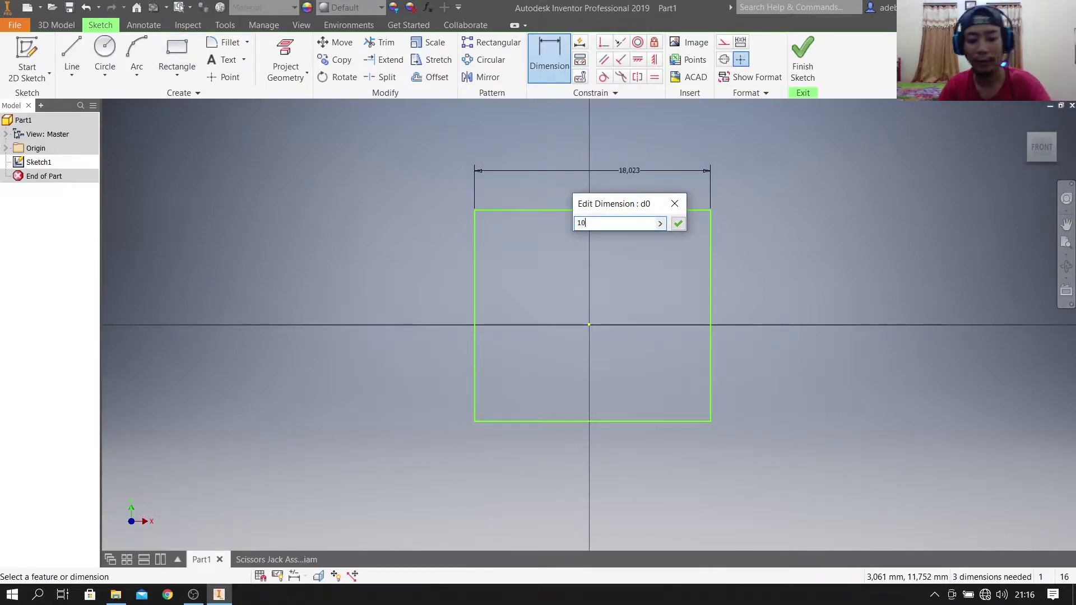
{"action": "key", "text": "Return"}
{"action": "left_click", "coordinate": [658, 290]}
{"action": "left_click", "coordinate": [678, 296]}
{"action": "type", "text": "10"}
{"action": "key", "text": "Return"}
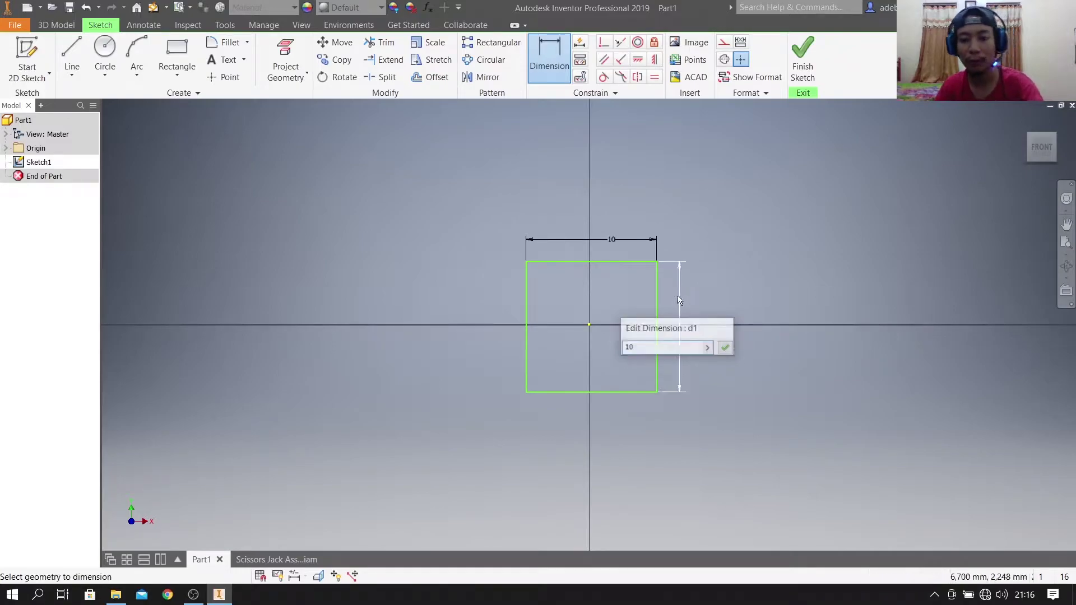
Extrude the square profile by a distance of 10 mm into a solid cube
{"action": "left_click", "coordinate": [27, 56]}
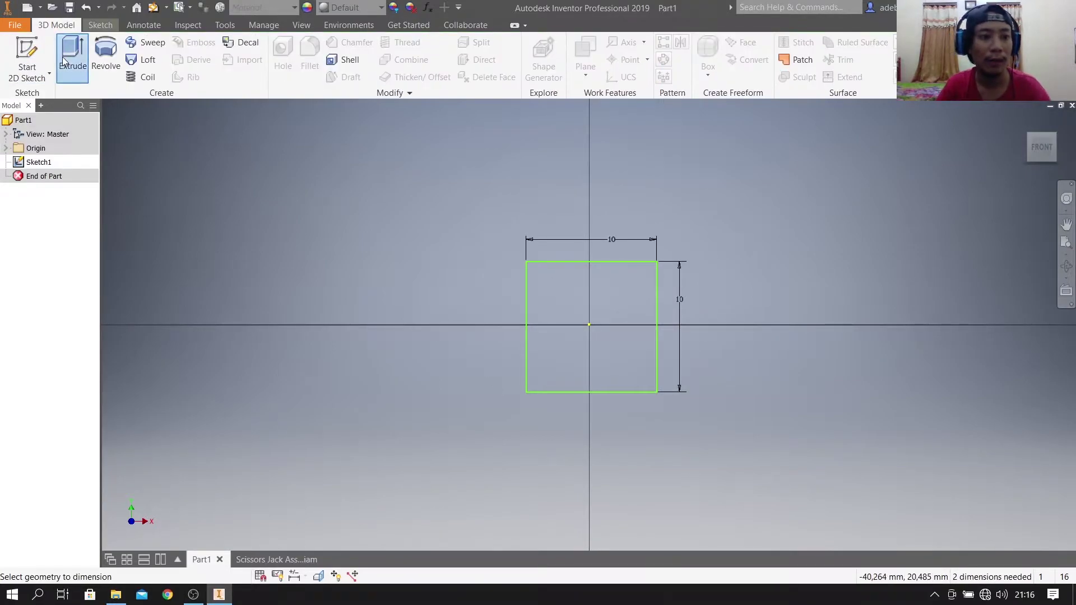
{"action": "key", "text": "e"}
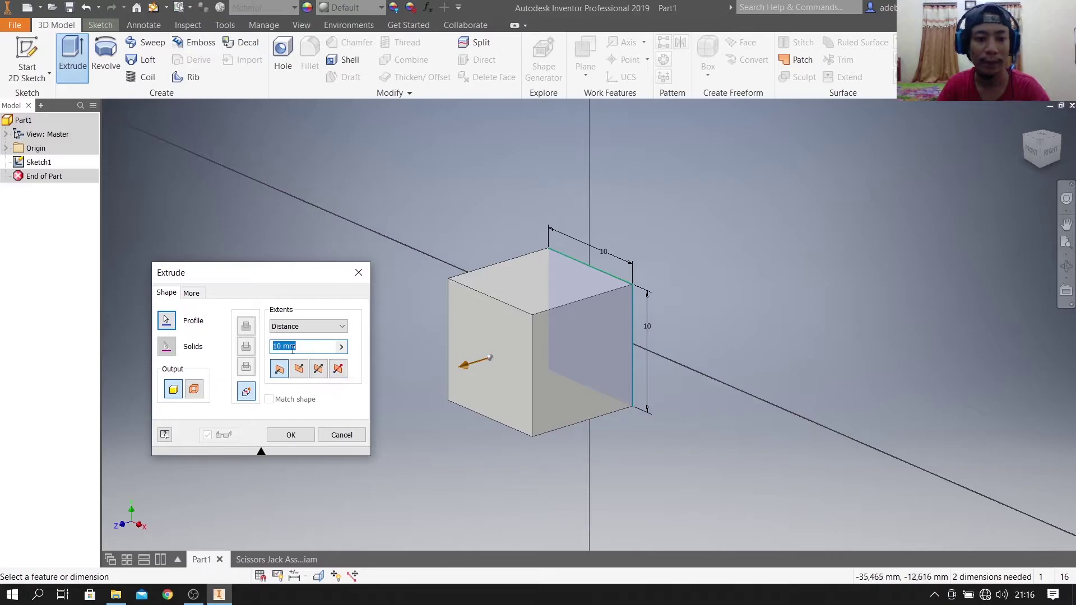
{"action": "left_click", "coordinate": [284, 438]}
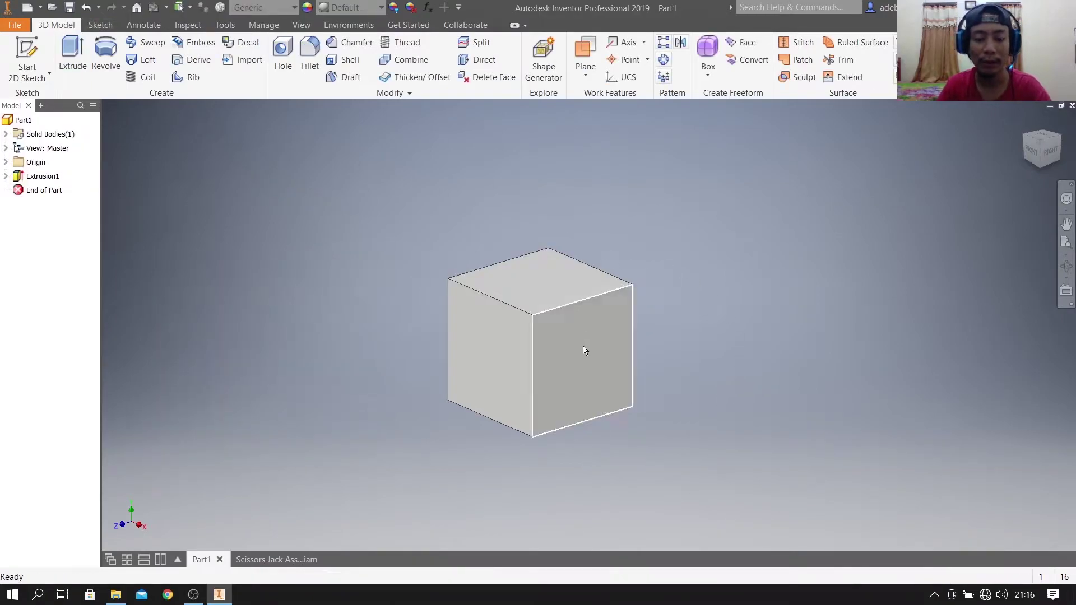
Examine the cube from the front, along its vertical edges and from several oblique angles
{"action": "left_click_drag", "start_coordinate": [1041, 163], "coordinate": [1044, 164]}
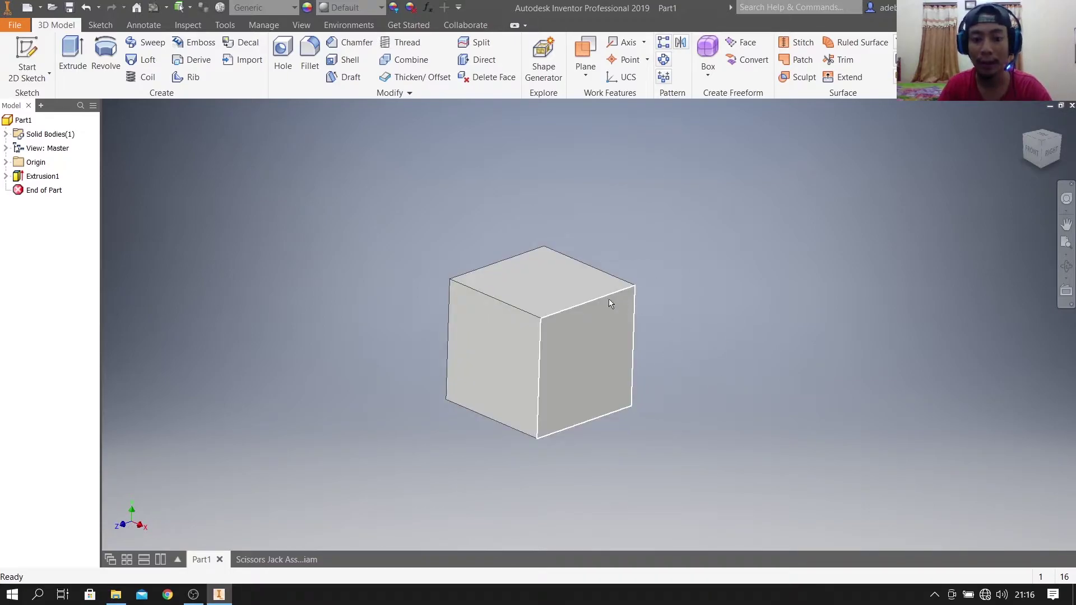
{"action": "left_click", "coordinate": [1032, 152]}
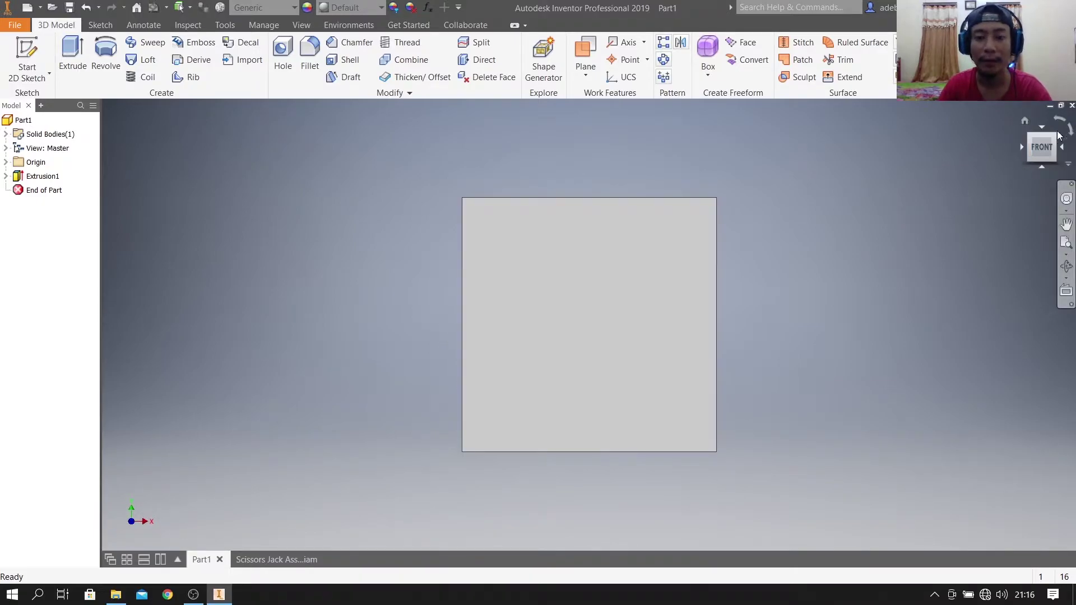
{"action": "mouse_move", "coordinate": [577, 171]}
{"action": "middle_mouse_down", "text": "shift"}
{"action": "mouse_move", "coordinate": [516, 235]}
{"action": "mouse_move", "coordinate": [819, 263]}
{"action": "middle_mouse_up", "text": "shift"}
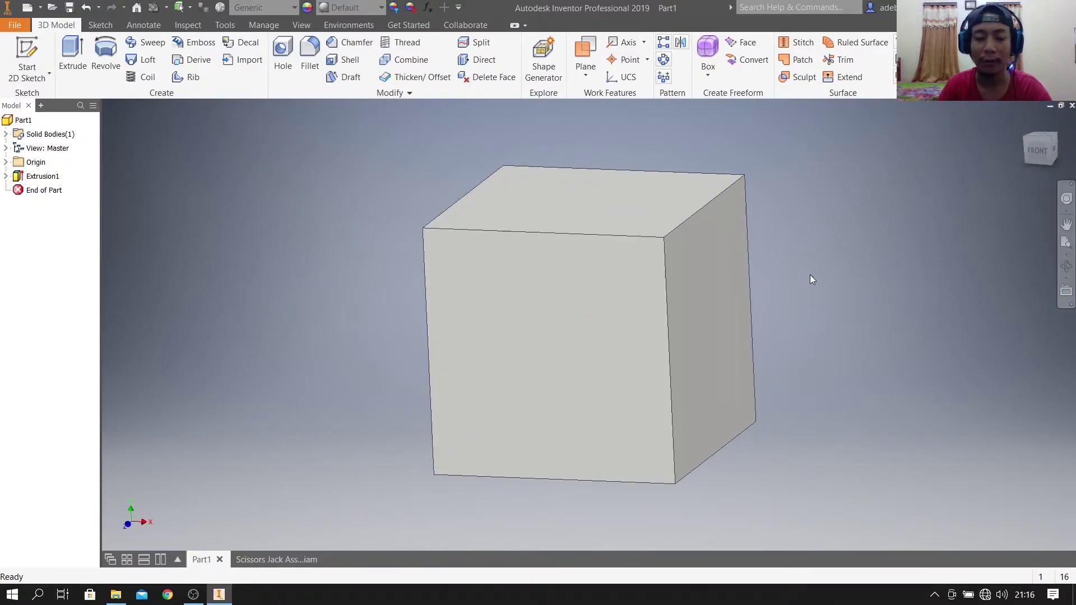
{"action": "scroll", "coordinate": [767, 288], "scroll_direction": "up", "scroll_amount": 3}
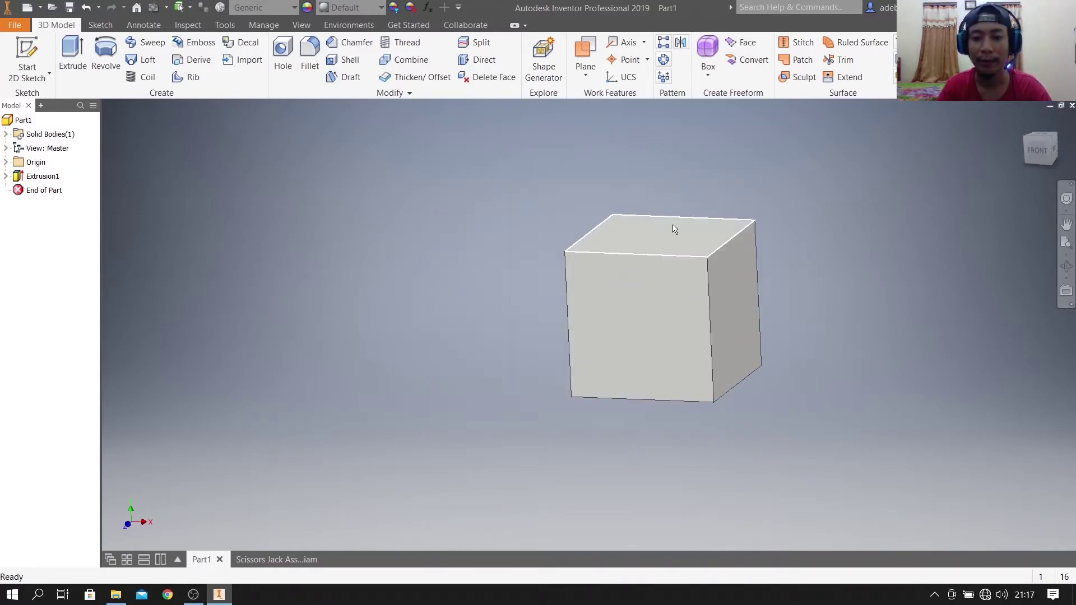
{"action": "middle_click_drag", "start_coordinate": [800, 276], "coordinate": [900, 276], "text": "shift"}
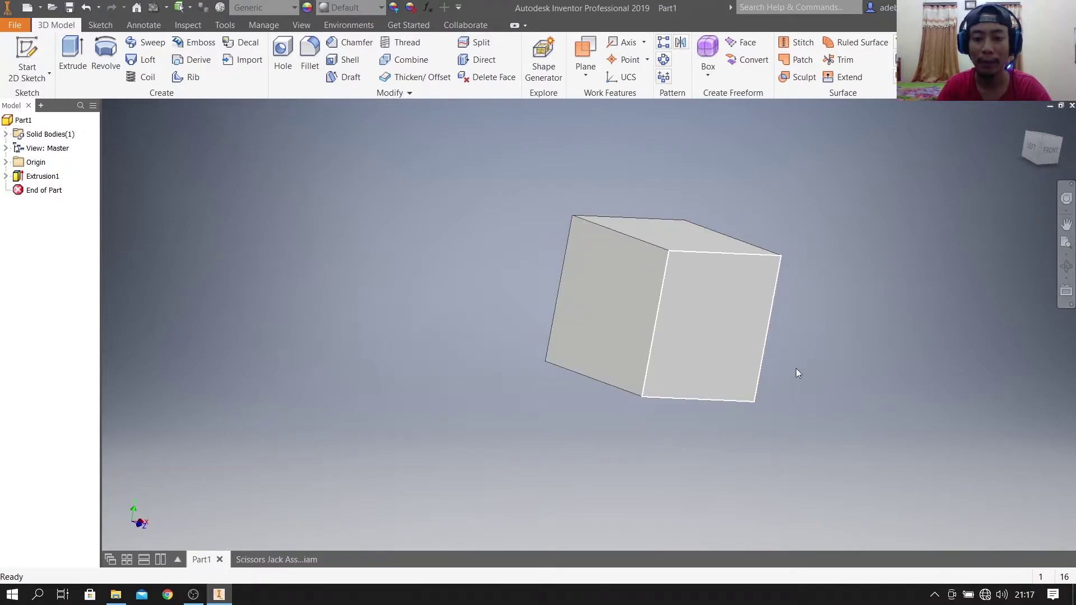
{"action": "left_click", "coordinate": [1037, 139]}
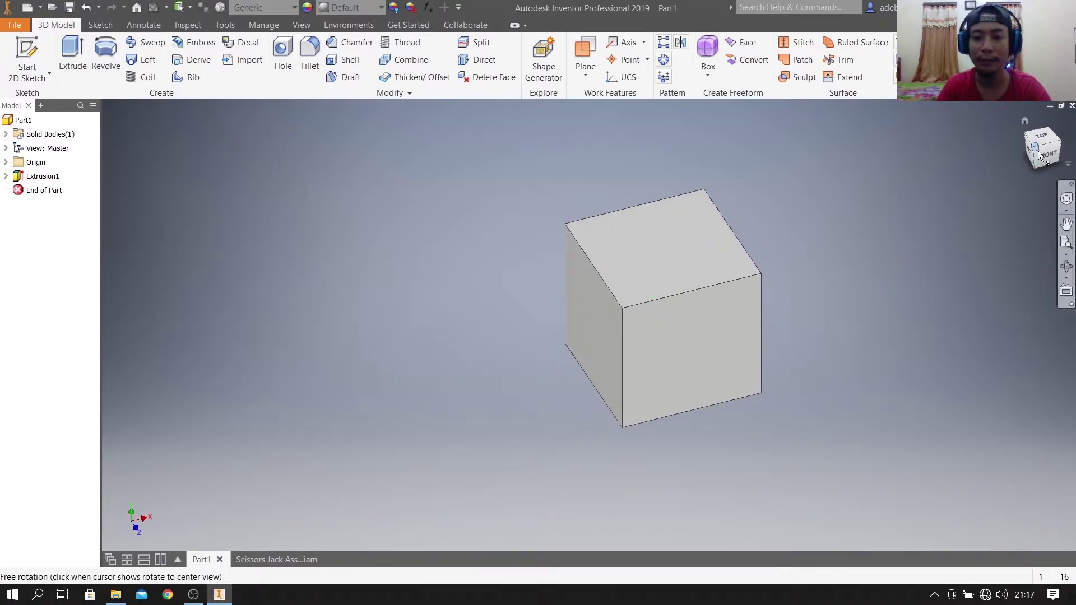
{"action": "left_click", "coordinate": [1037, 160]}
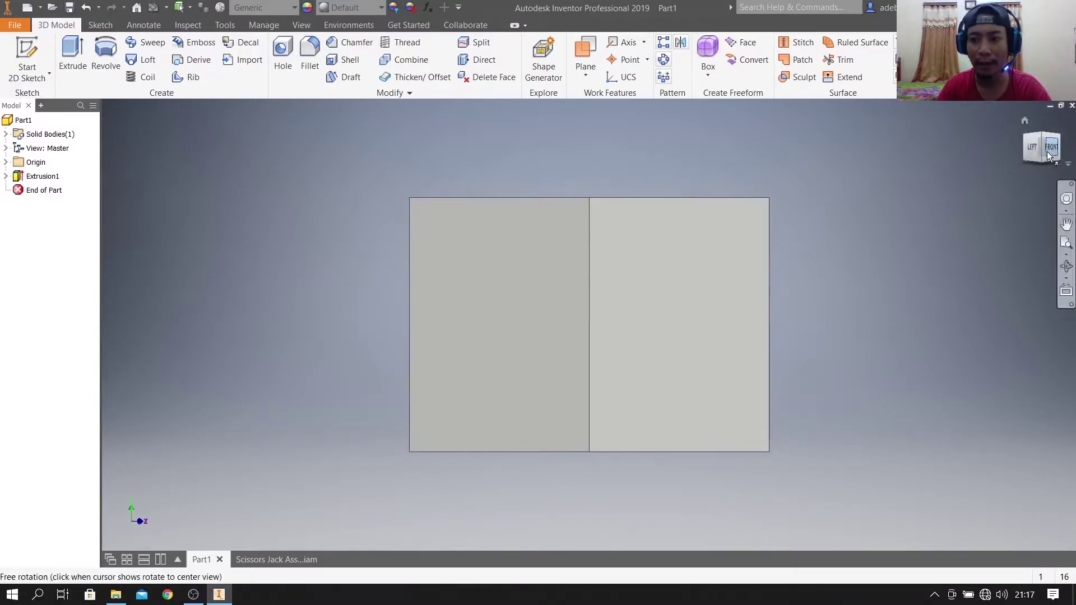
{"action": "left_click_drag", "start_coordinate": [1039, 157], "coordinate": [675, 257]}
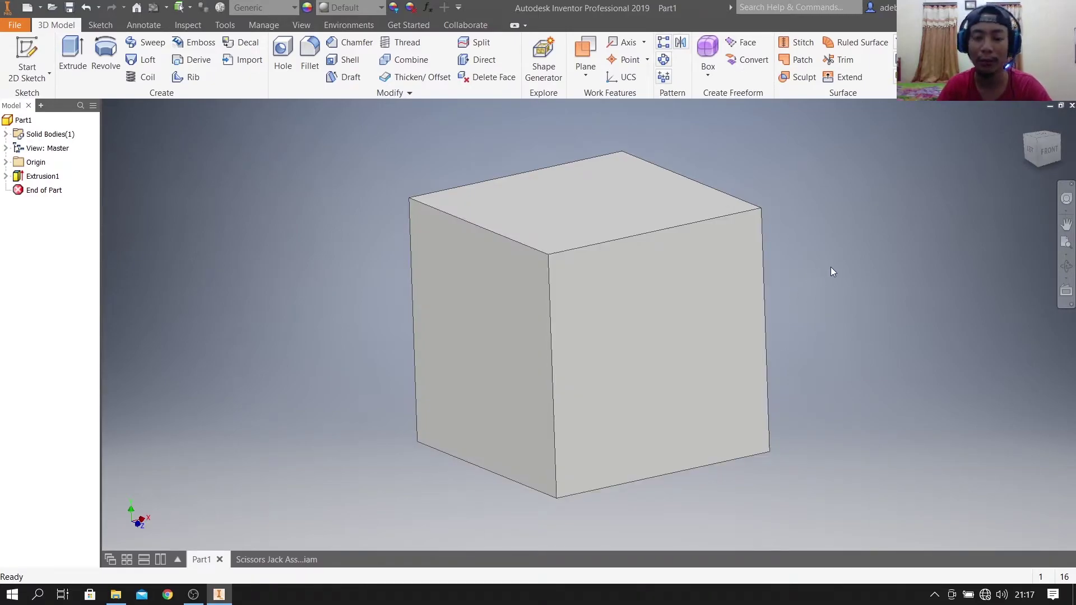
{"action": "left_click", "coordinate": [1066, 266]}
{"action": "left_click_drag", "start_coordinate": [756, 365], "coordinate": [589, 325]}
{"action": "key", "text": "Escape"}
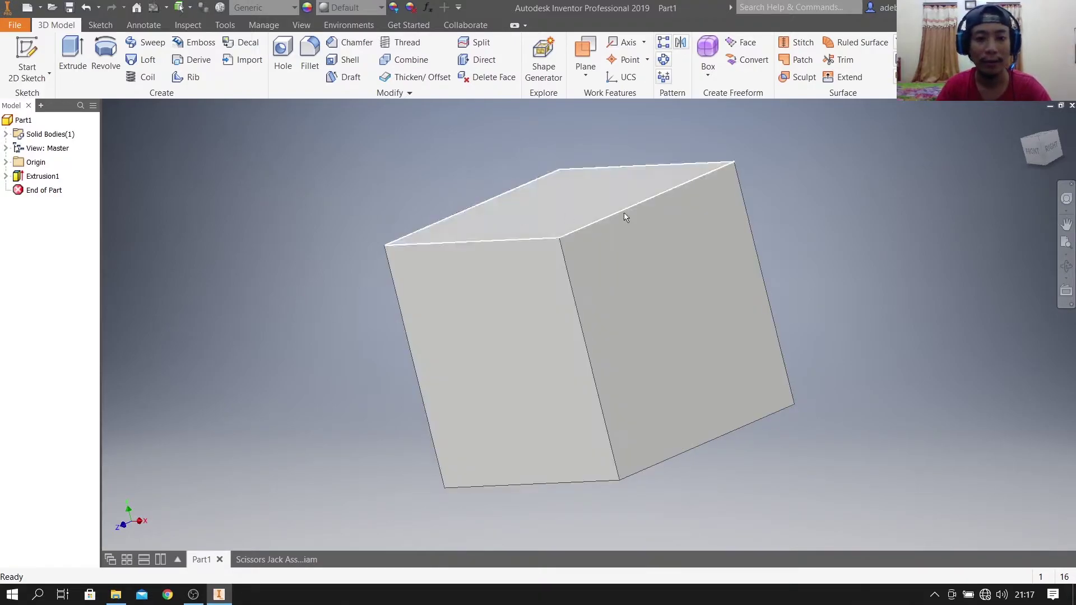
{"action": "left_click", "coordinate": [1041, 150]}
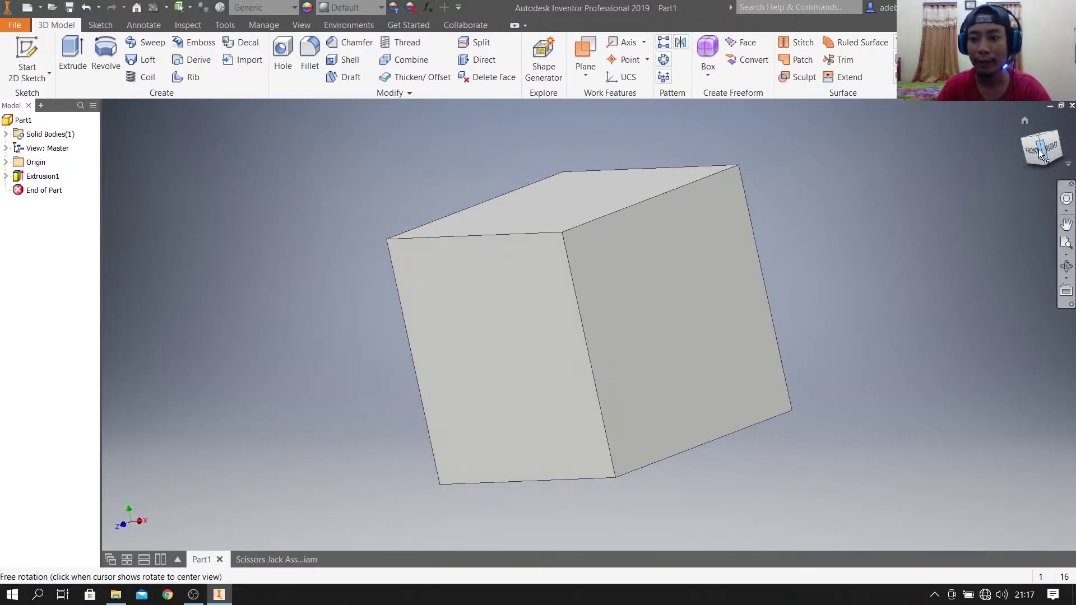
Open the part's iProperties and calculate its physical properties, keeping the model in sight
{"action": "left_click", "coordinate": [31, 122]}
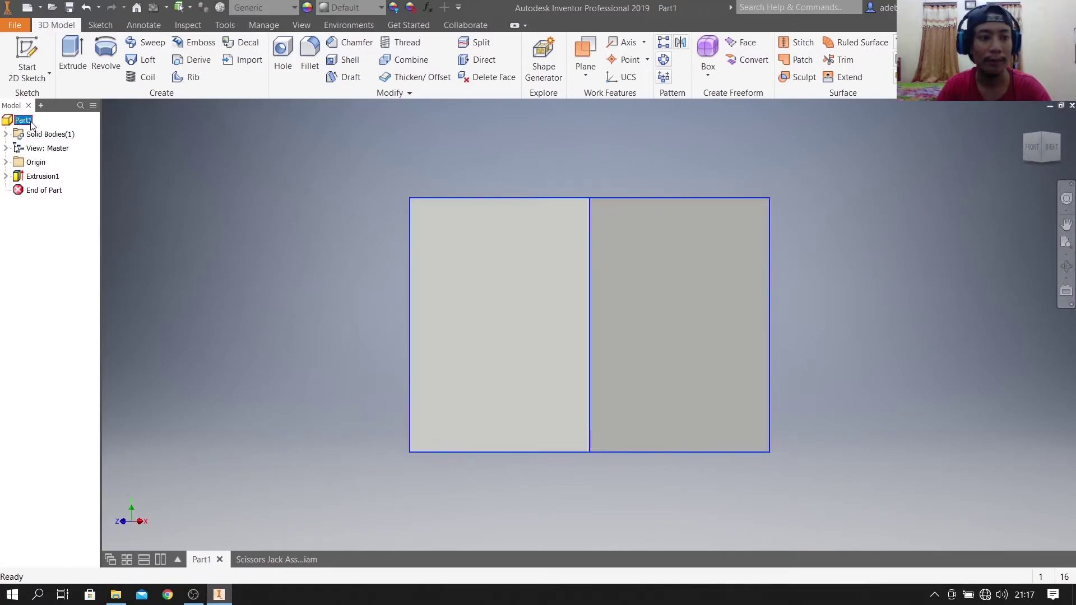
{"action": "right_click", "coordinate": [31, 122]}
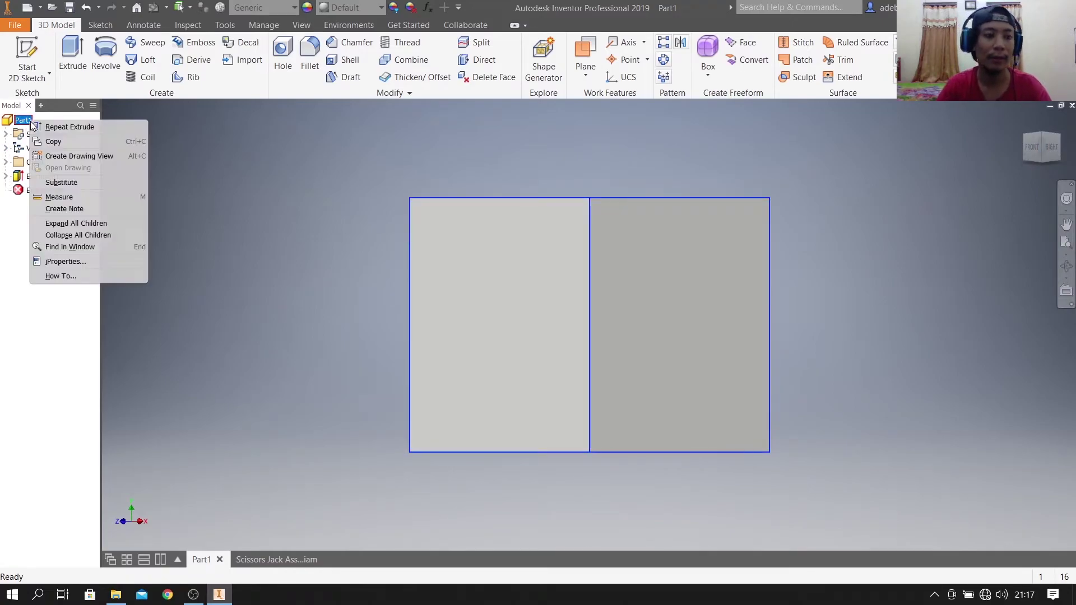
{"action": "left_click", "coordinate": [85, 263]}
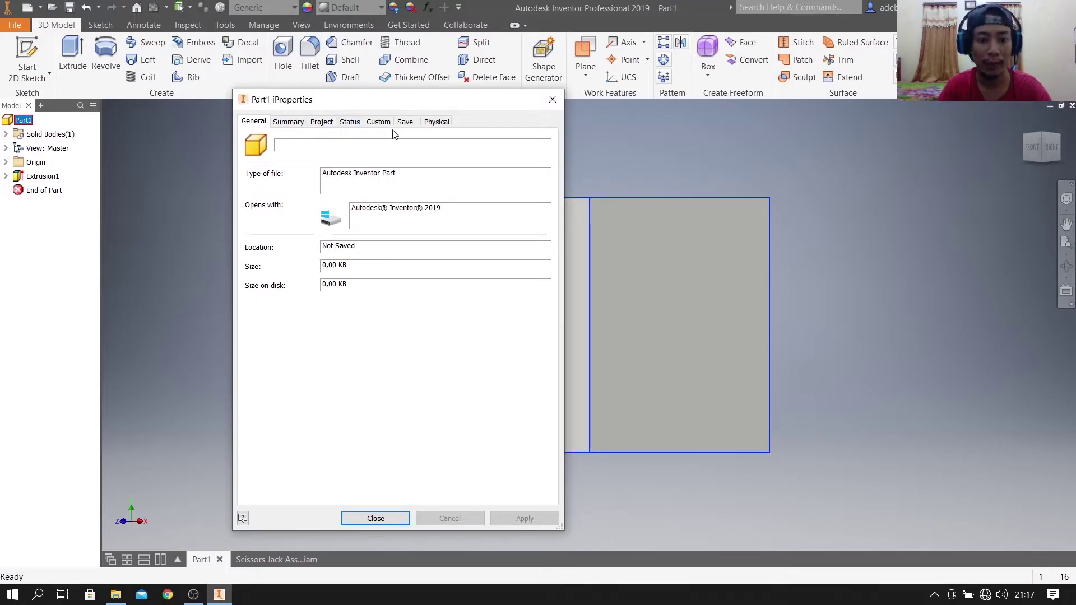
{"action": "left_click", "coordinate": [449, 126]}
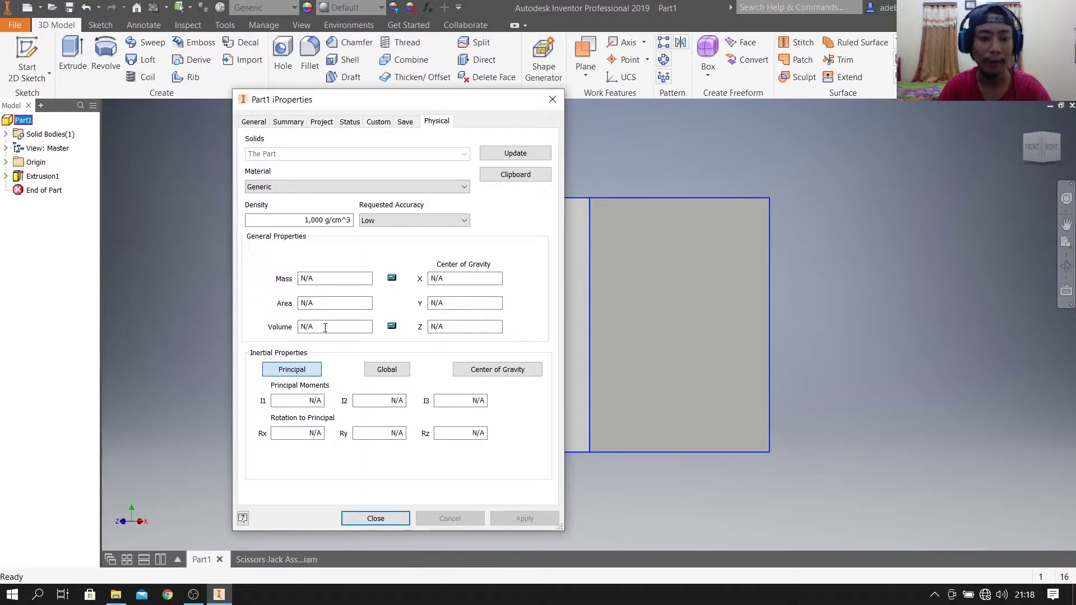
{"action": "left_click", "coordinate": [512, 154]}
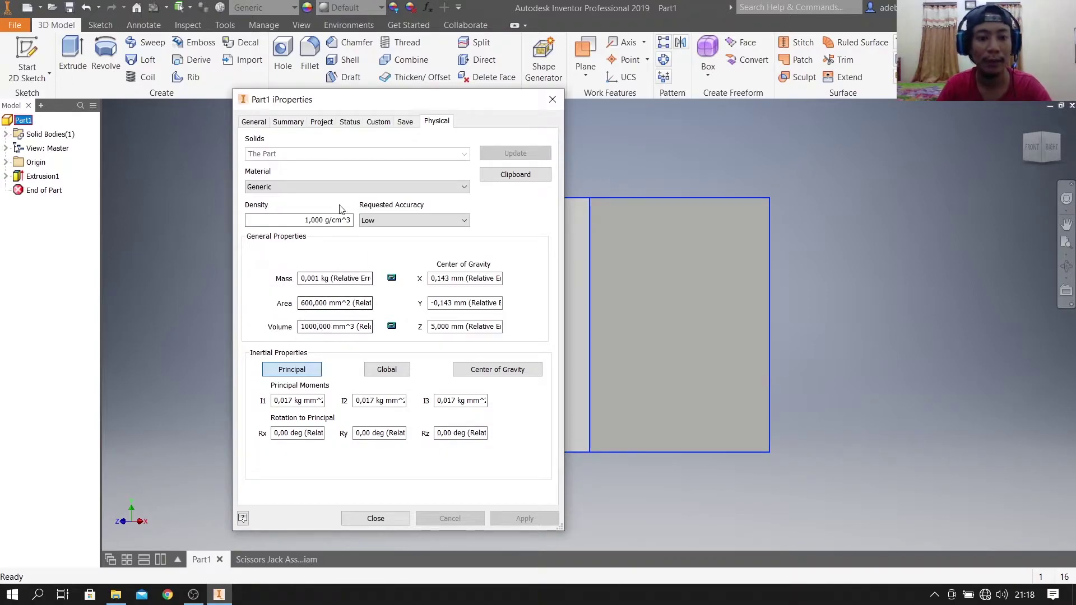
{"action": "left_click_drag", "start_coordinate": [367, 102], "coordinate": [252, 118]}
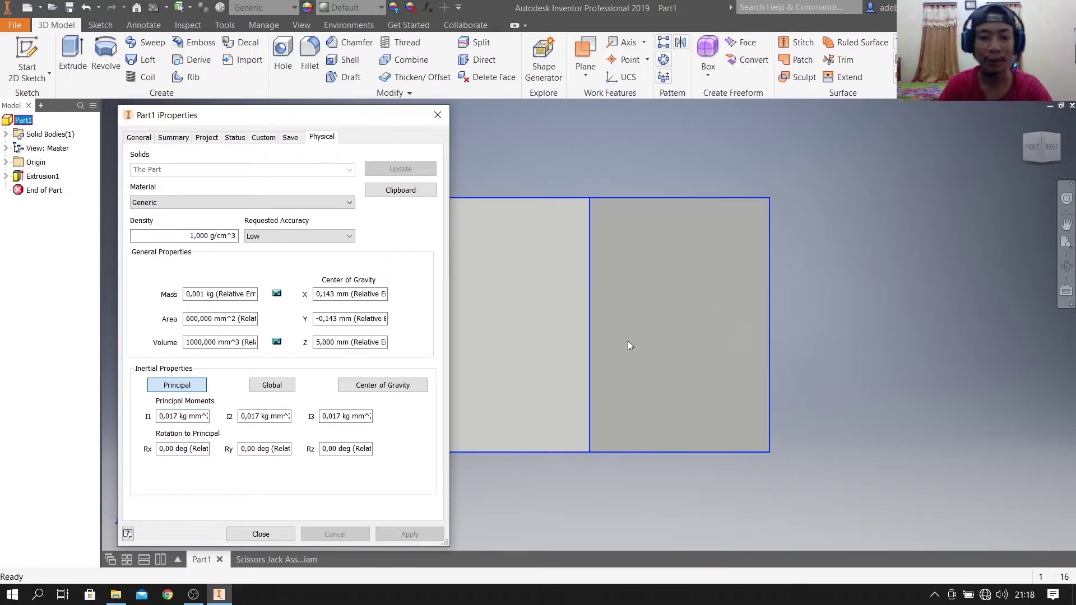
Review the cube's area, mass and available materials in the physical properties, keep Generic, and close the properties
{"action": "left_click", "coordinate": [219, 319]}
{"action": "left_click", "coordinate": [235, 321]}
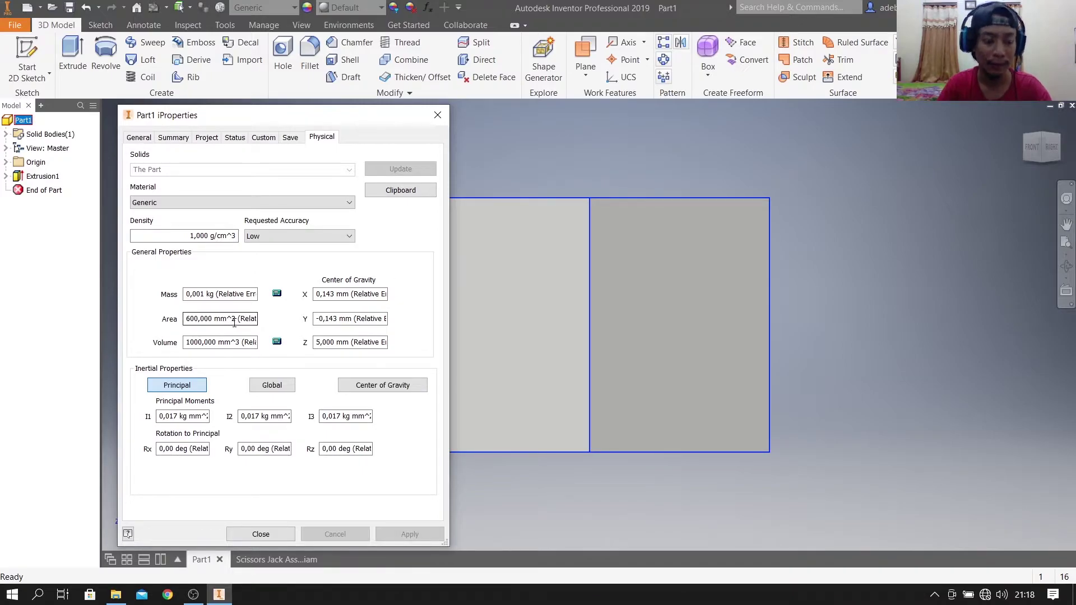
{"action": "left_click", "coordinate": [200, 324]}
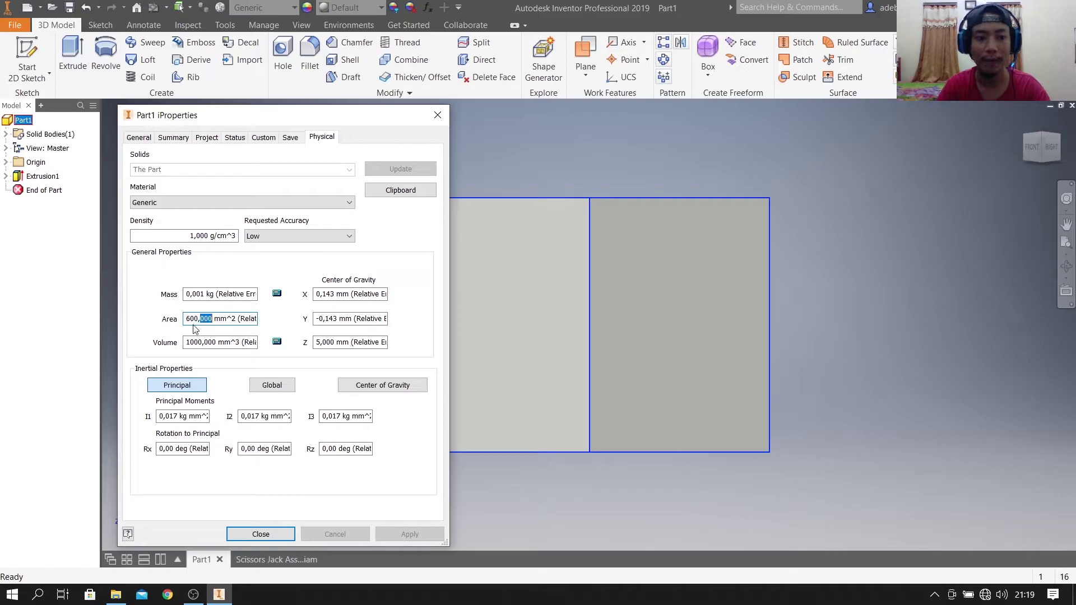
{"action": "left_click", "coordinate": [206, 295]}
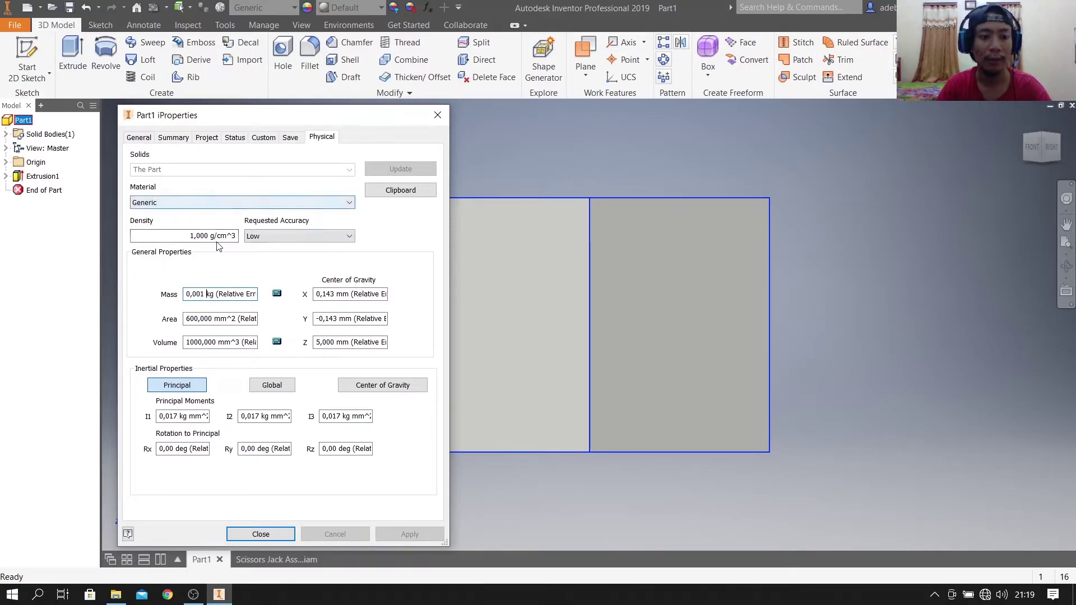
{"action": "left_click", "coordinate": [257, 202]}
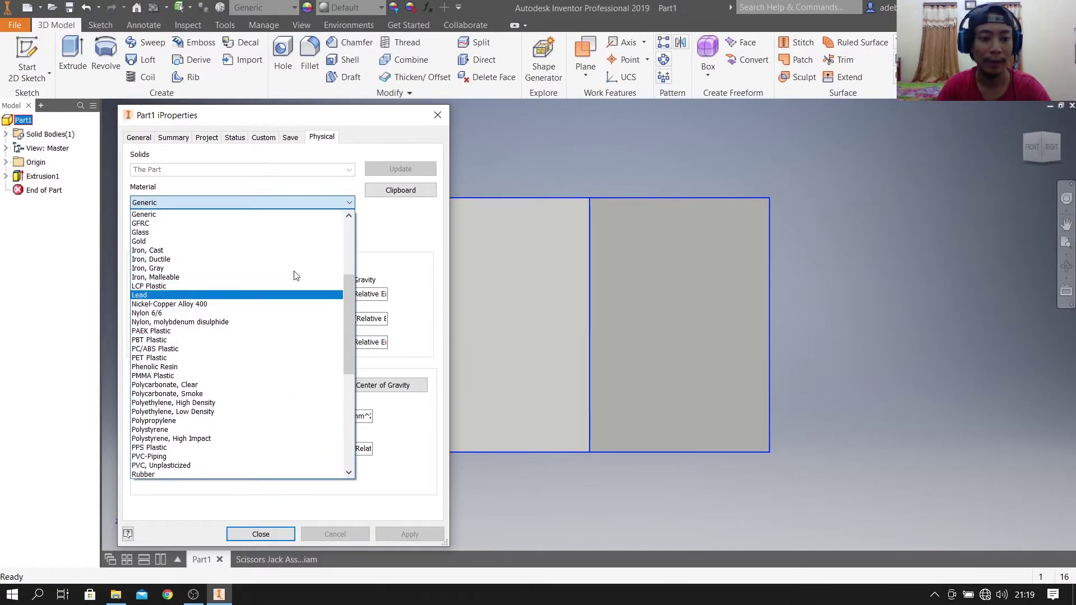
{"action": "left_click", "coordinate": [169, 215]}
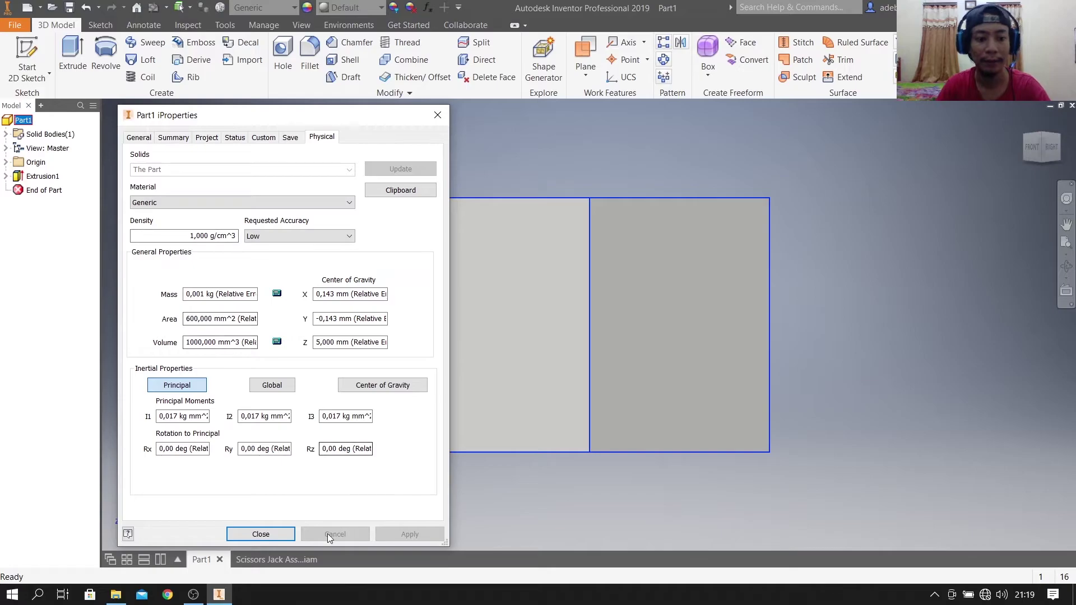
{"action": "left_click", "coordinate": [267, 537]}
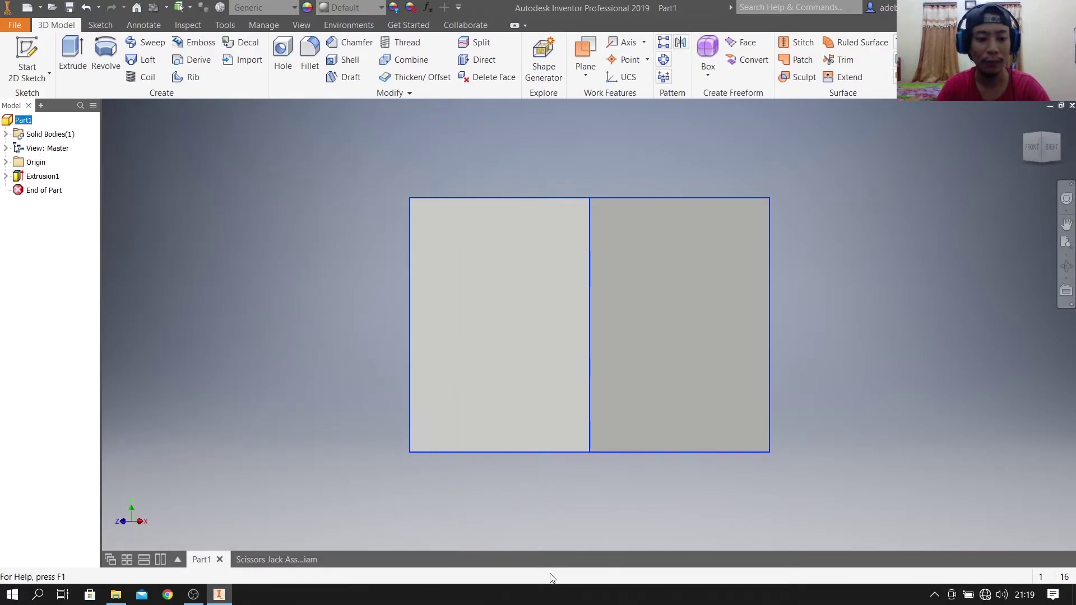
Switch to the Scissors Jack assembly and examine it up close, from a distance and from different angles
{"action": "left_click", "coordinate": [300, 557]}
{"action": "left_click_drag", "start_coordinate": [507, 311], "coordinate": [559, 226]}
{"action": "left_click", "coordinate": [613, 307]}
{"action": "scroll", "coordinate": [674, 342], "scroll_direction": "down", "scroll_amount": 5}
{"action": "scroll", "coordinate": [674, 341], "scroll_direction": "up", "scroll_amount": 8}
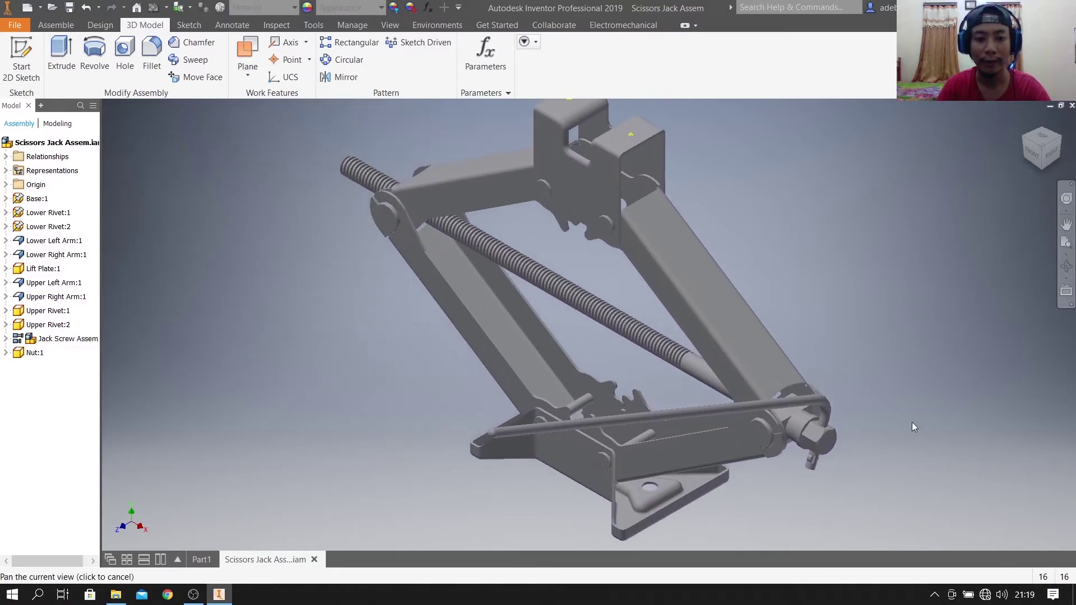
{"action": "scroll", "coordinate": [918, 307], "scroll_direction": "down", "scroll_amount": 3}
{"action": "scroll", "coordinate": [1043, 189], "scroll_direction": "up", "scroll_amount": 2}
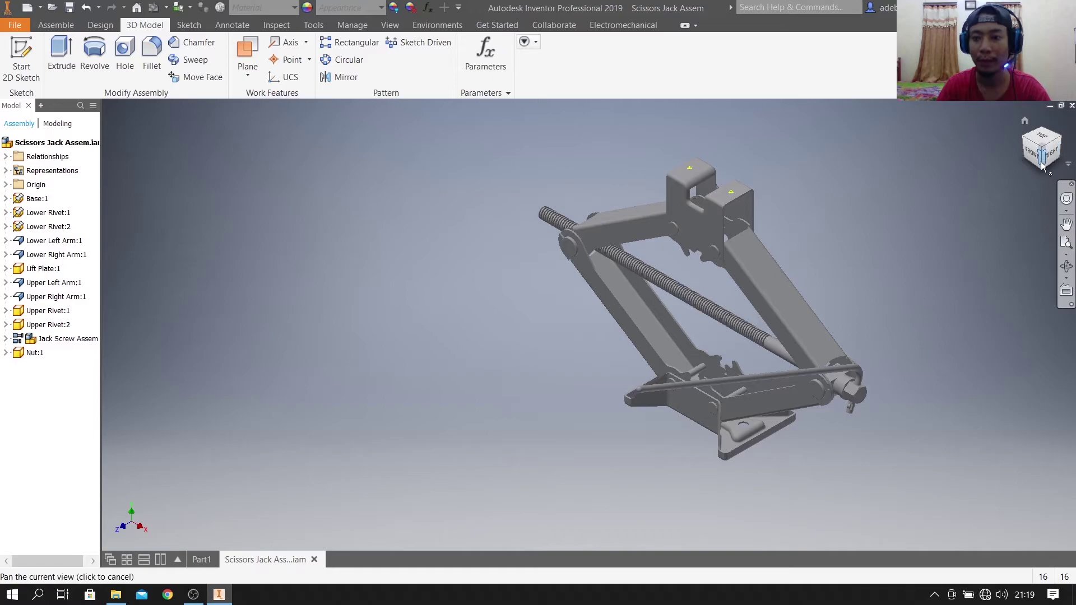
{"action": "left_click", "coordinate": [1039, 161]}
{"action": "key", "text": "F6"}
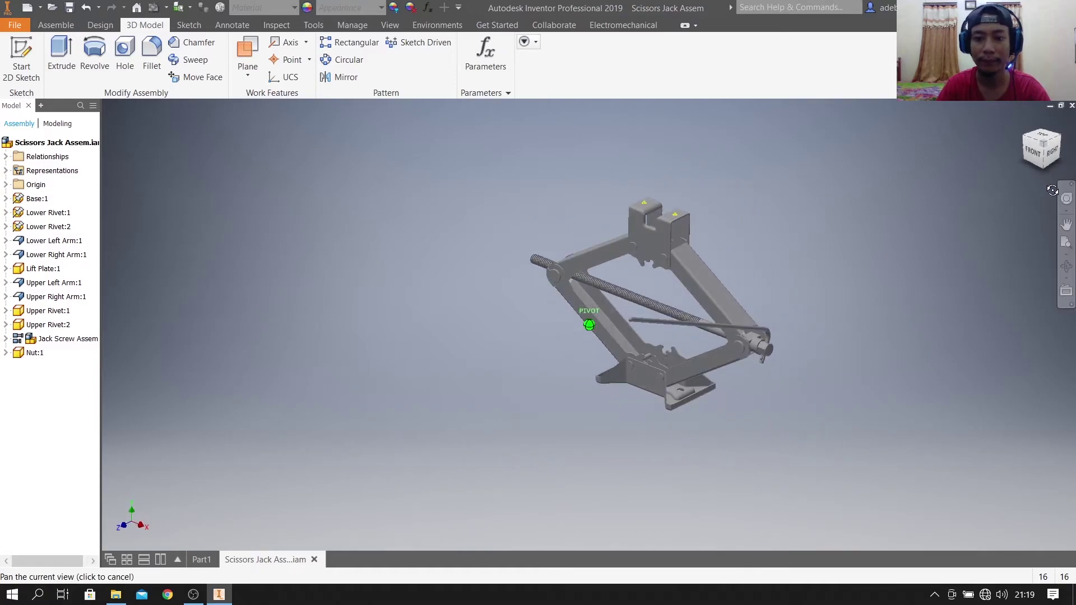
{"action": "left_click_drag", "start_coordinate": [648, 250], "coordinate": [649, 268]}
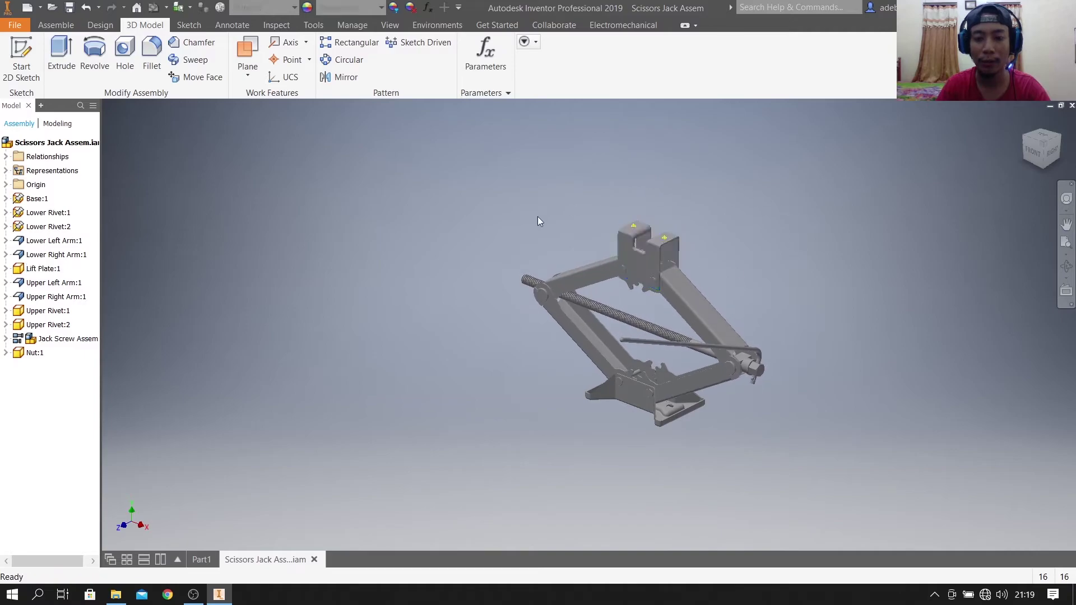
Open the Scissors Jack assembly's iProperties, calculate its physical properties for review, and close the properties
{"action": "mouse_move", "coordinate": [1048, 140]}
{"action": "left_mouse_down"}
{"action": "mouse_move", "coordinate": [1060, 156]}
{"action": "mouse_move", "coordinate": [1039, 157]}
{"action": "left_mouse_up"}
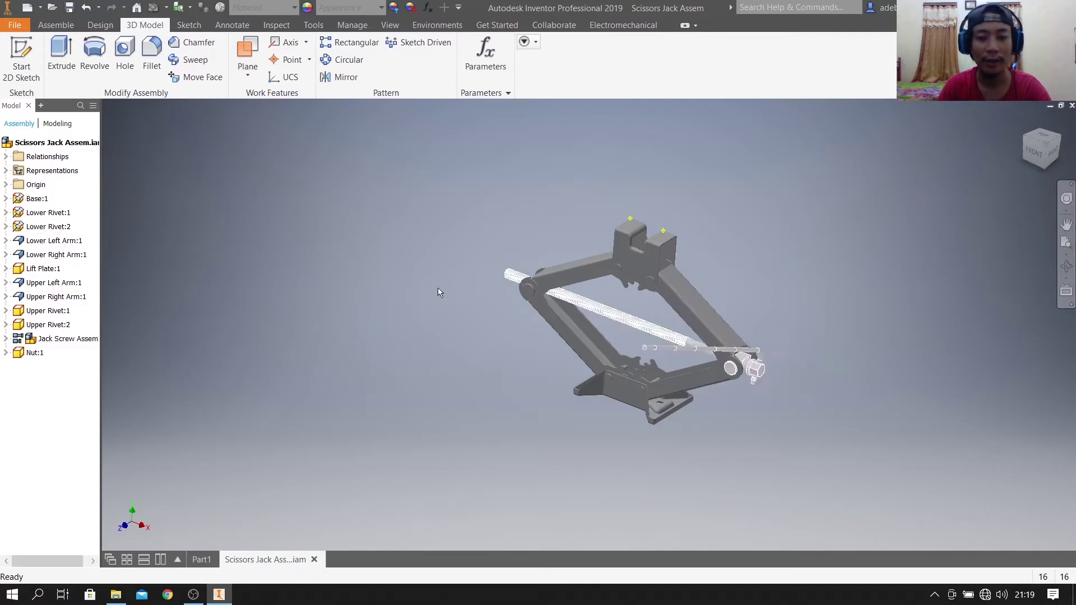
{"action": "right_click", "coordinate": [58, 141]}
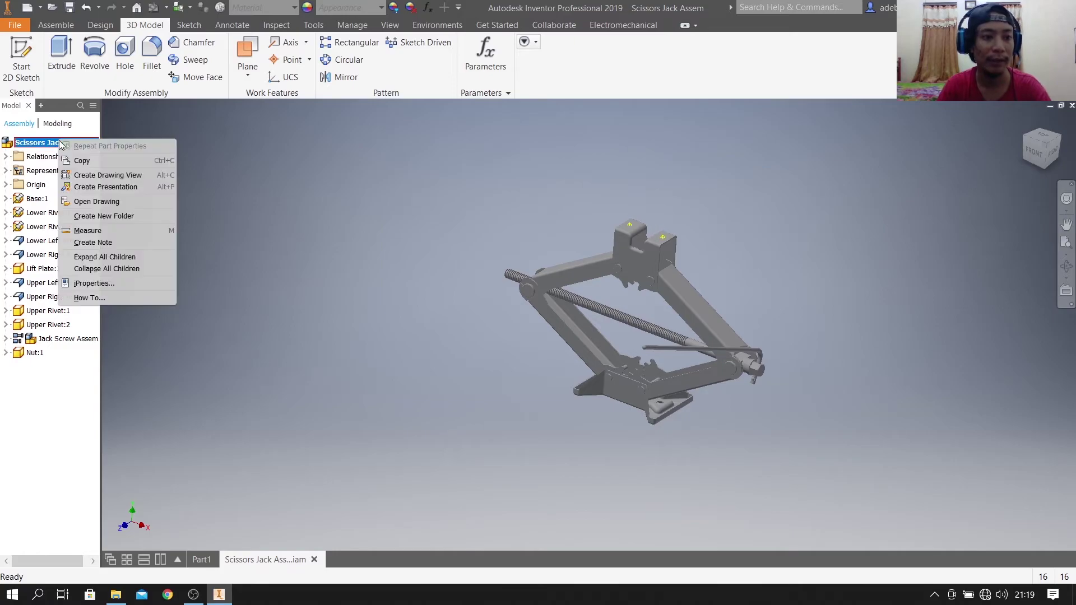
{"action": "left_click", "coordinate": [94, 283]}
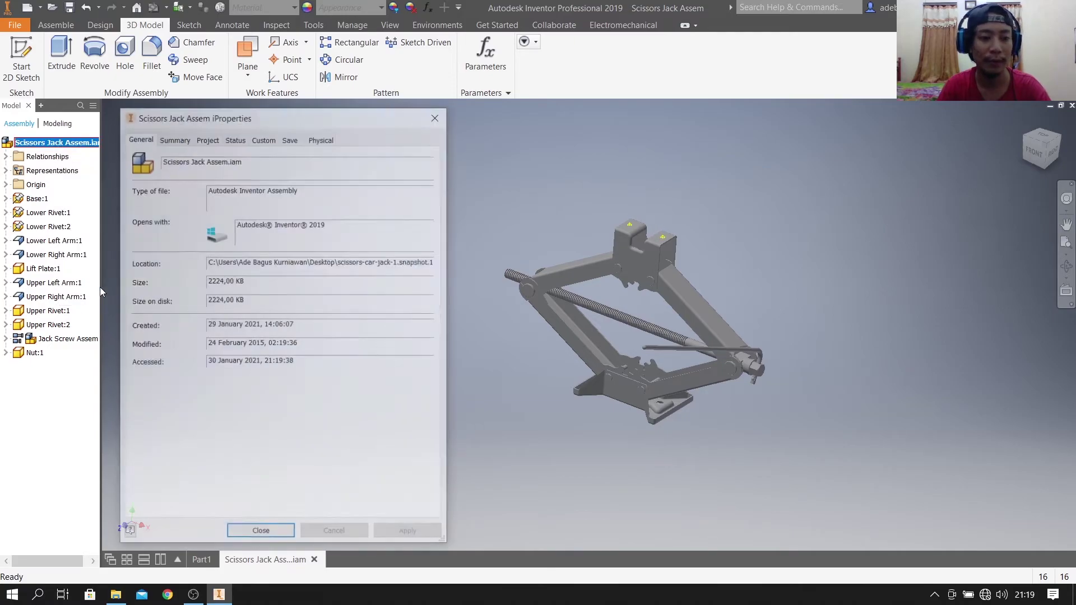
{"action": "left_click", "coordinate": [324, 139]}
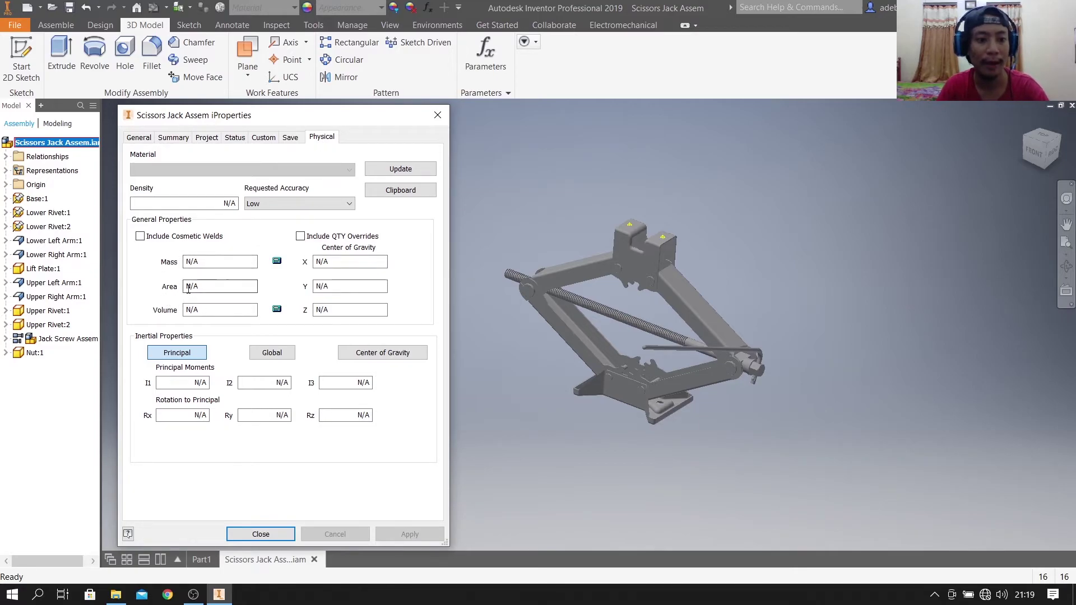
{"action": "left_click", "coordinate": [401, 169]}
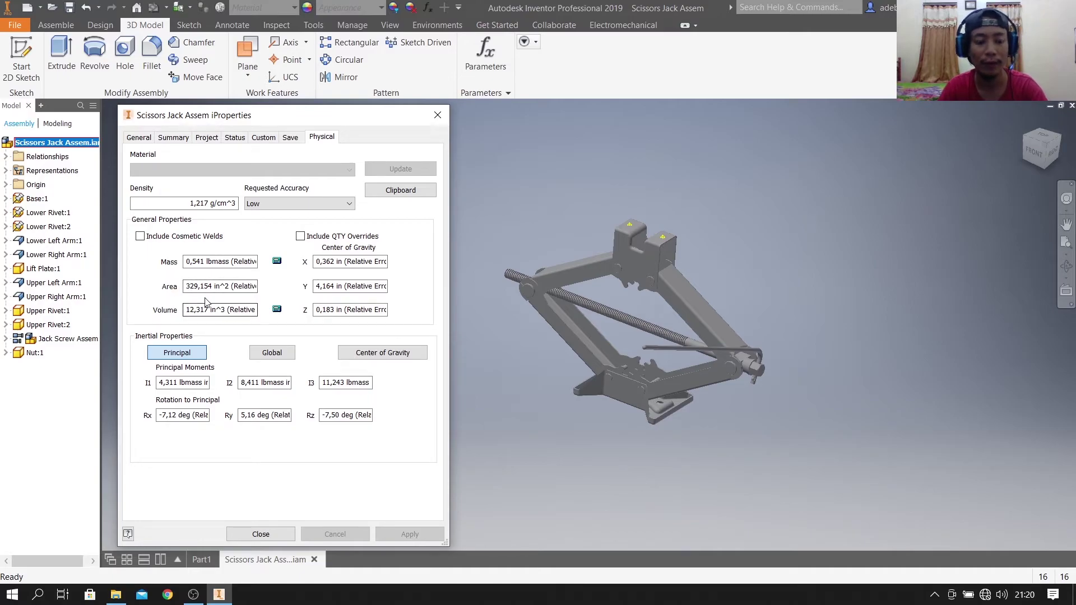
{"action": "left_click", "coordinate": [436, 117]}
Open the cube's square sketch in Part1 for editing and centre the horizontal and vertical dimension texts along their dimension lines
{"action": "left_click", "coordinate": [201, 560]}
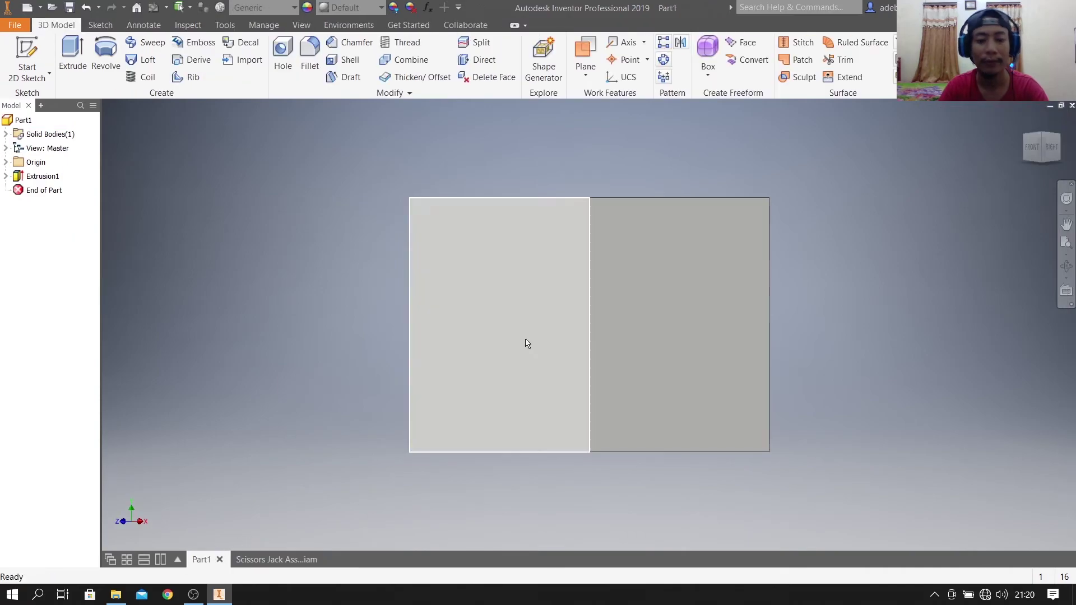
{"action": "left_click", "coordinate": [1034, 145]}
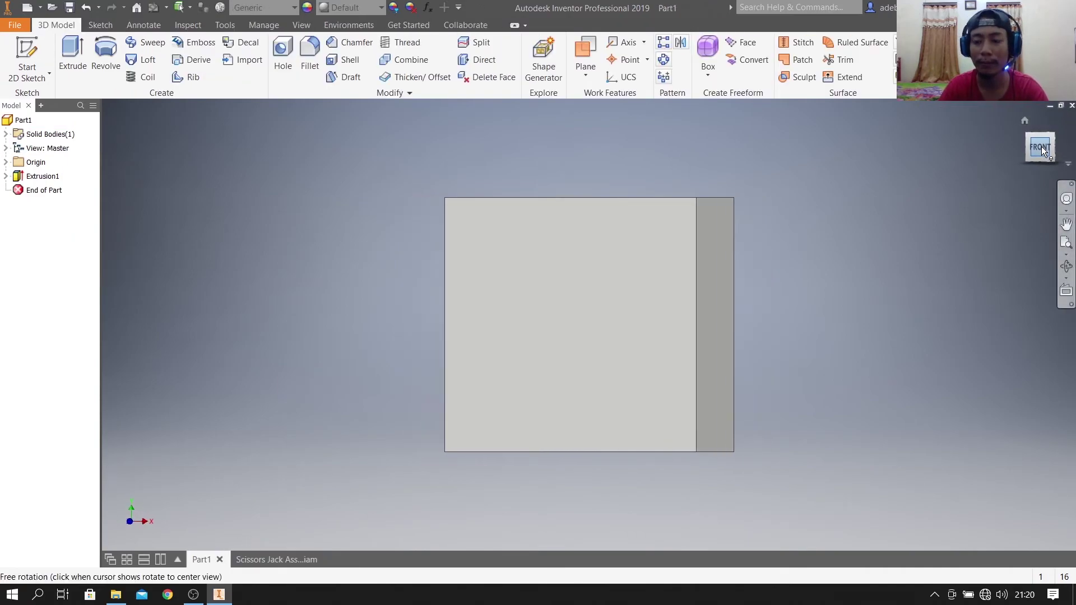
{"action": "middle_click_drag", "start_coordinate": [561, 314], "coordinate": [639, 348], "text": "shift"}
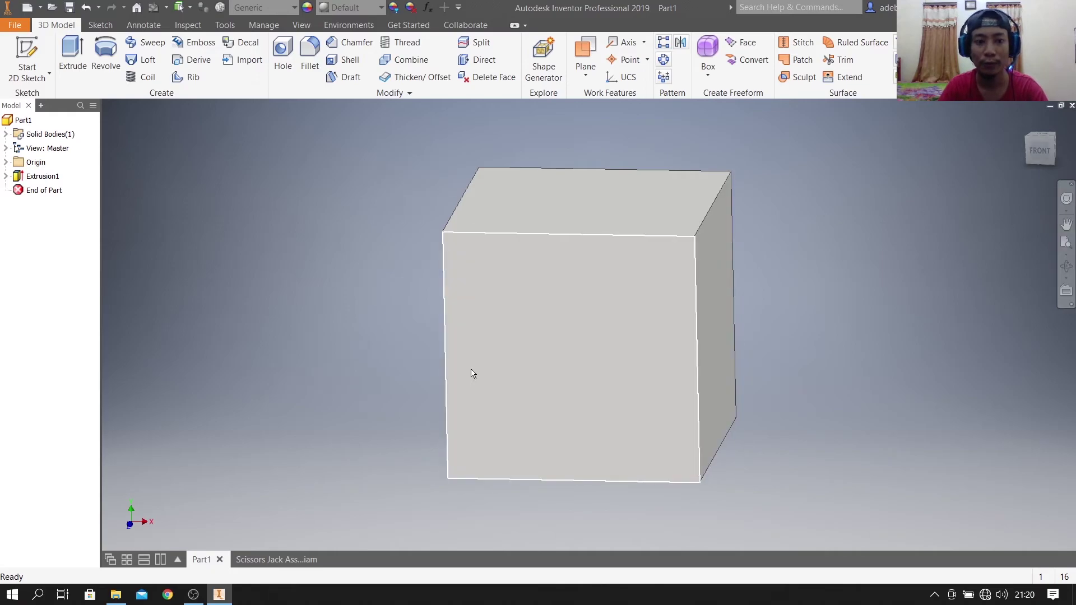
{"action": "left_click", "coordinate": [554, 329]}
{"action": "left_click", "coordinate": [567, 315]}
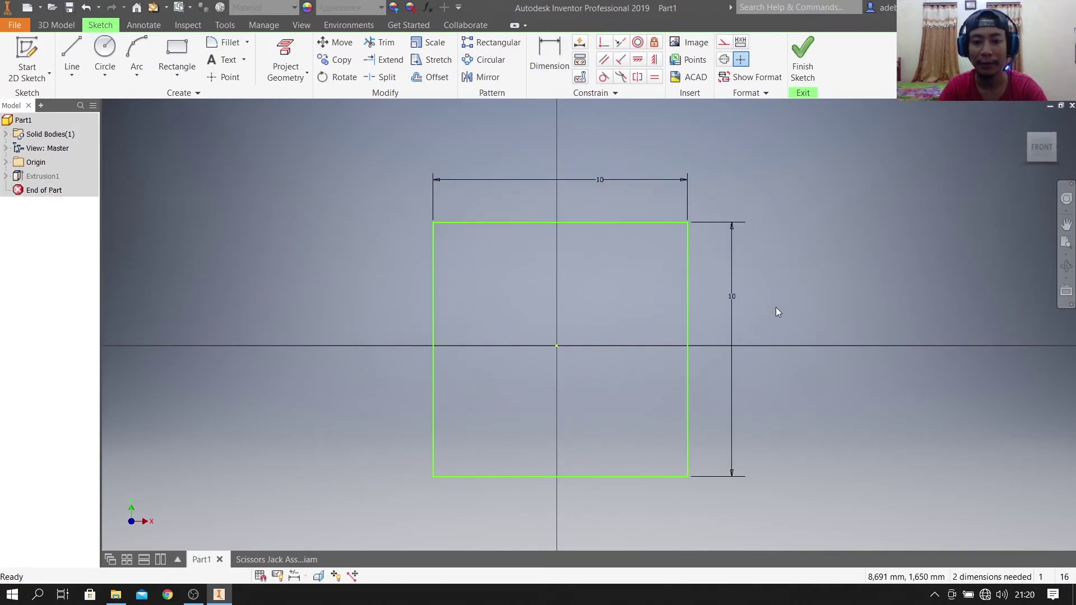
{"action": "left_click_drag", "start_coordinate": [587, 177], "coordinate": [554, 175]}
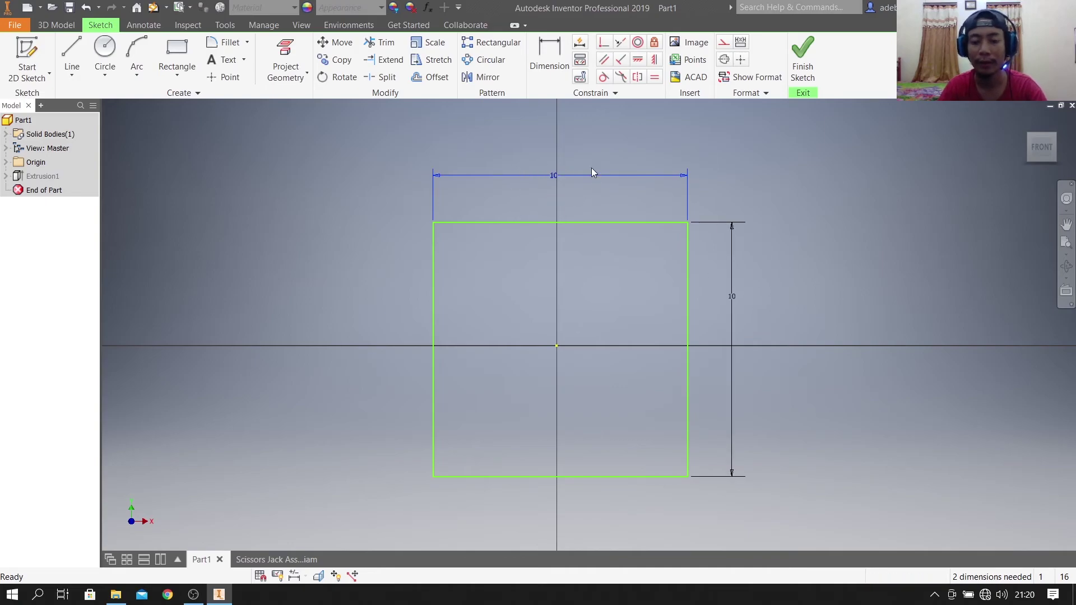
{"action": "left_click_drag", "start_coordinate": [736, 290], "coordinate": [738, 347]}
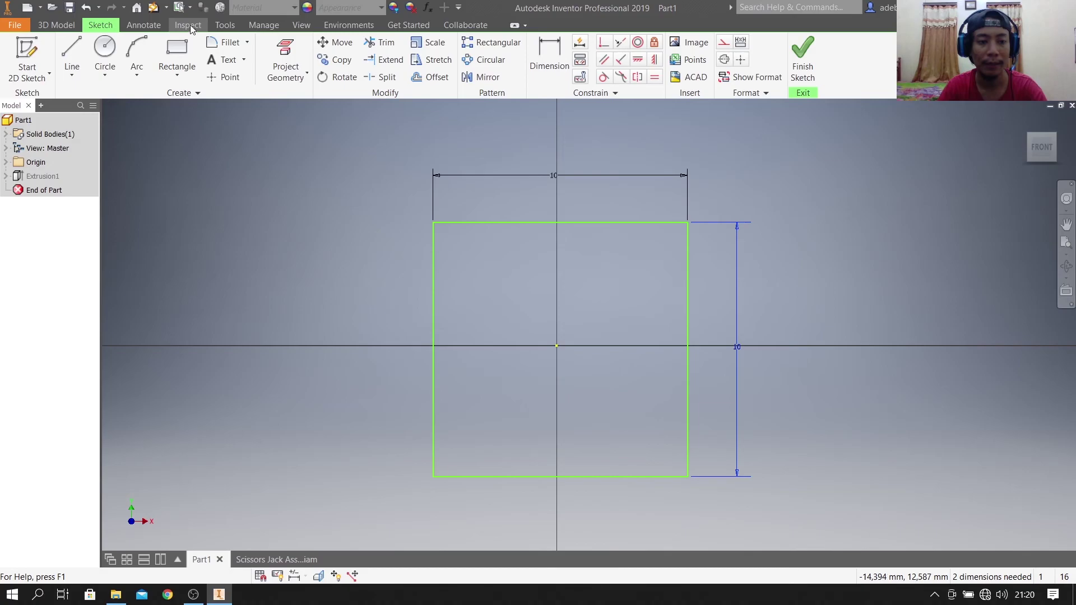
Calculate the region properties of the square sketch profile, review its area and perimeter, and close the results
{"action": "left_click", "coordinate": [188, 25]}
{"action": "left_click", "coordinate": [65, 69]}
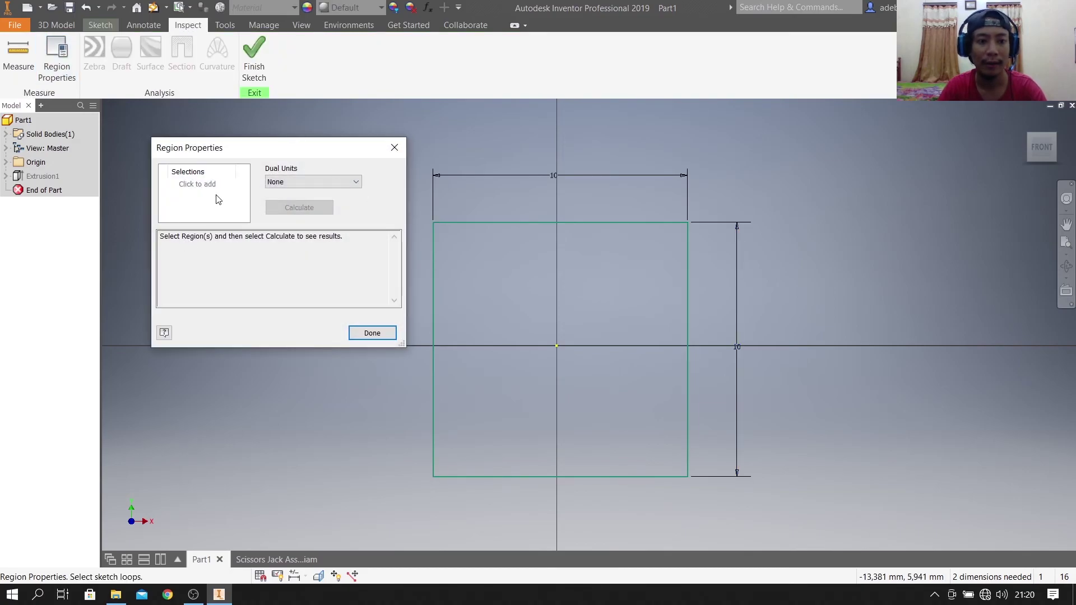
{"action": "left_click", "coordinate": [503, 303]}
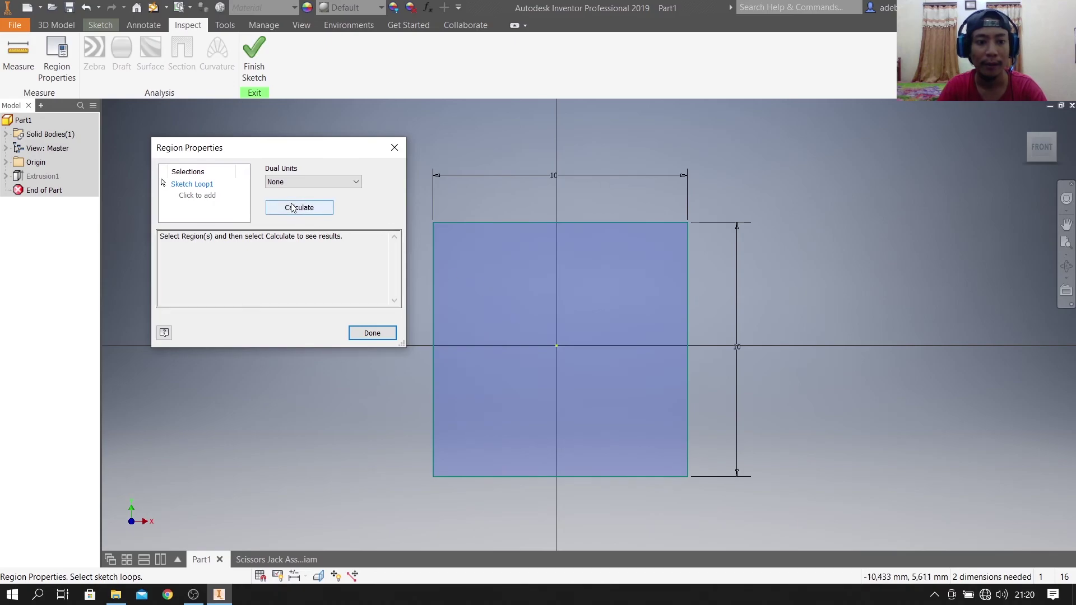
{"action": "left_click", "coordinate": [292, 208]}
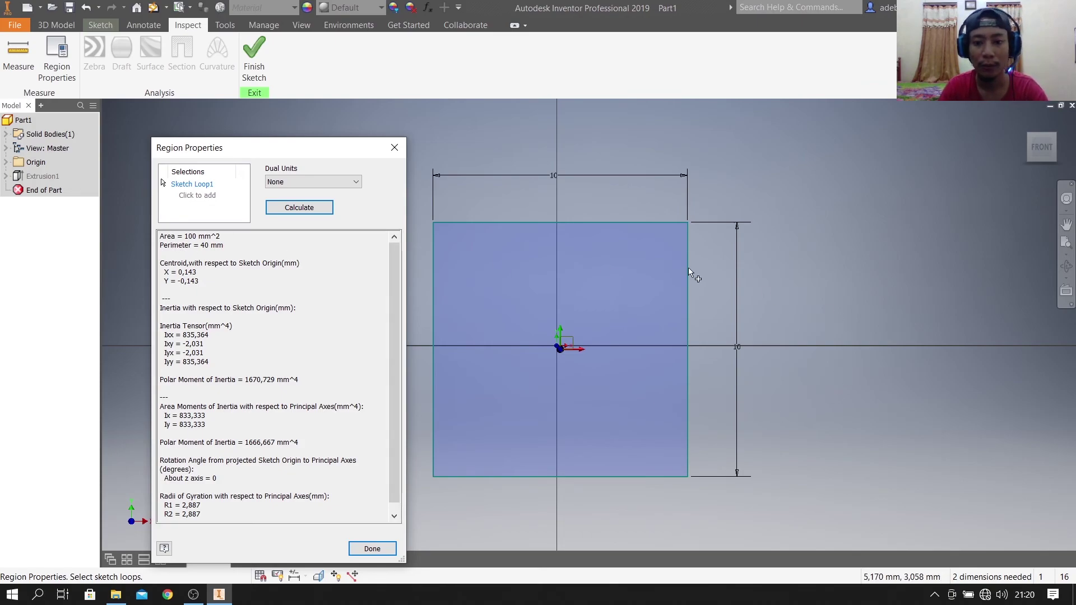
{"action": "left_click", "coordinate": [372, 549]}
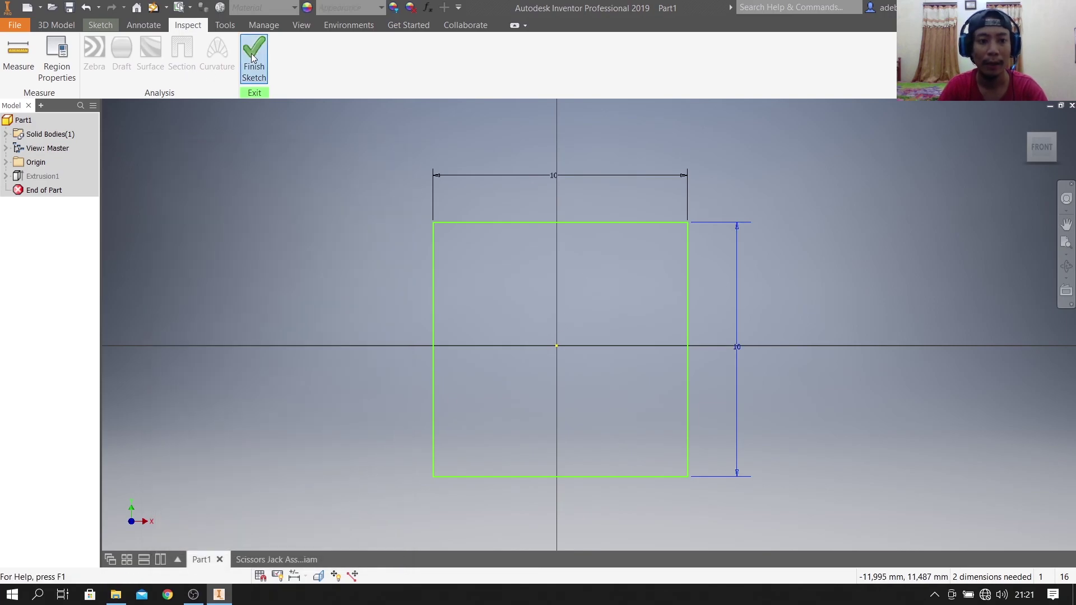
Finish the sketch and turn the cube to an isometric view showing its top, front and right faces
{"action": "left_click", "coordinate": [254, 53]}
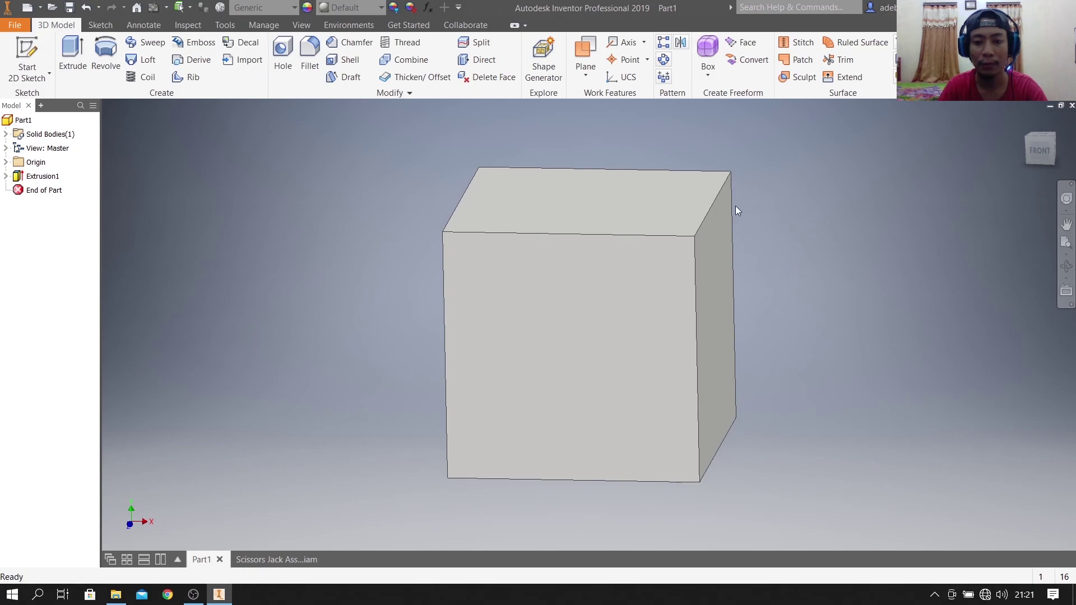
{"action": "middle_click_drag", "start_coordinate": [815, 246], "coordinate": [812, 282]}
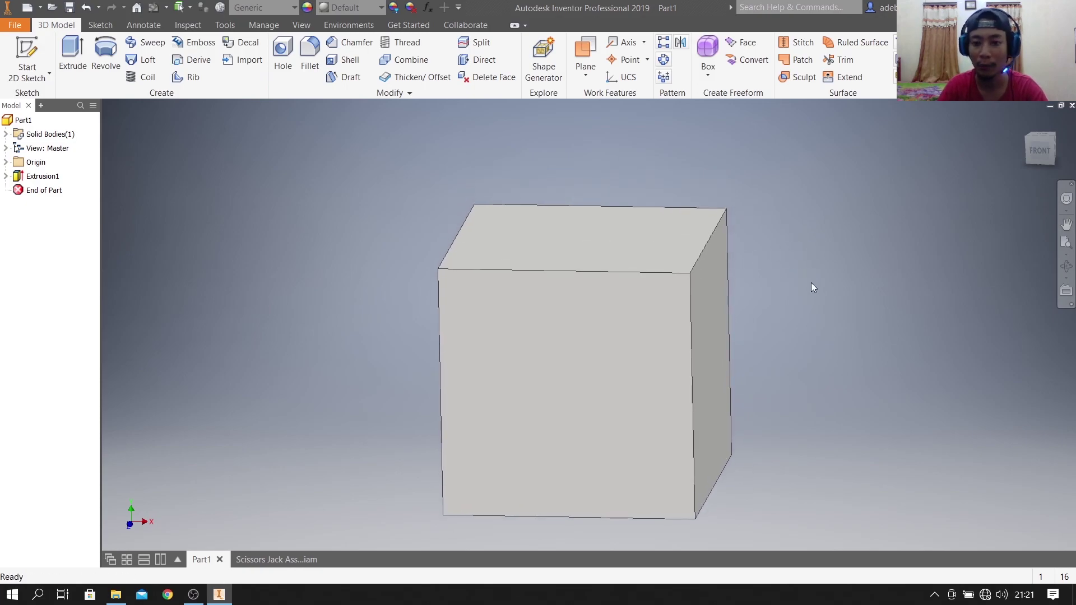
{"action": "left_click", "coordinate": [1052, 157]}
{"action": "key", "text": "F6"}
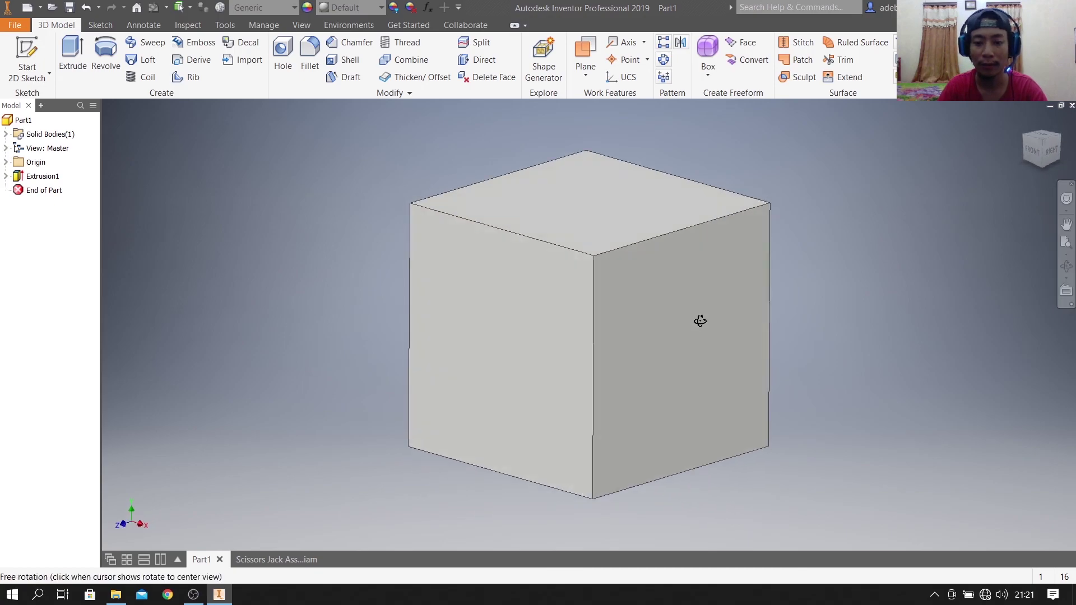